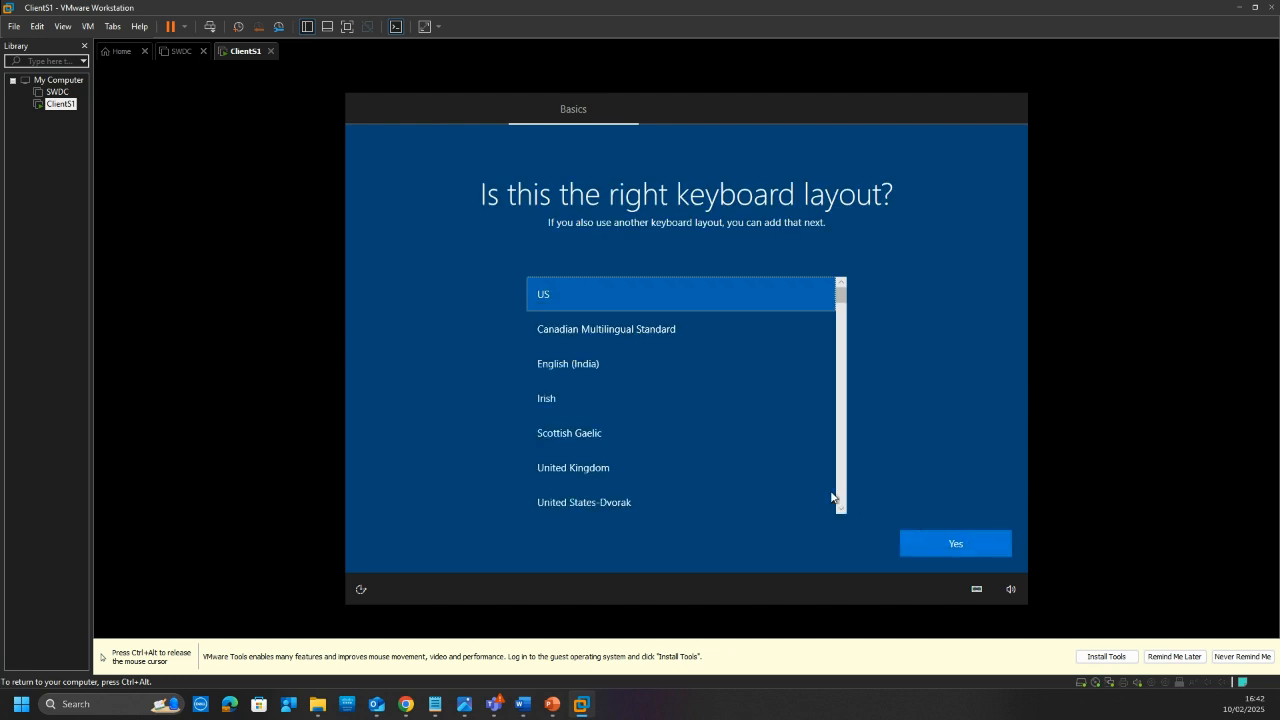
Choose the United Kingdom keyboard layout and skip adding a second keyboard layout.
{"action": "key", "text": "ctrl+alt"}
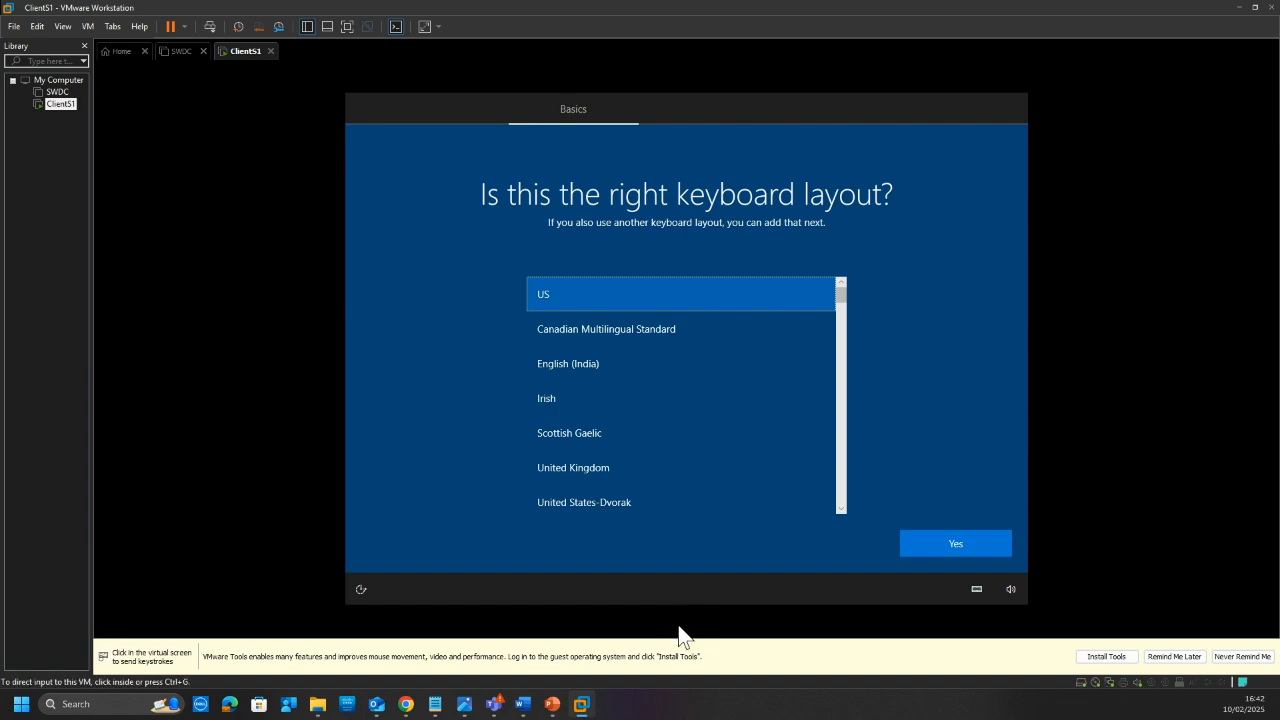
{"action": "left_click", "coordinate": [682, 572]}
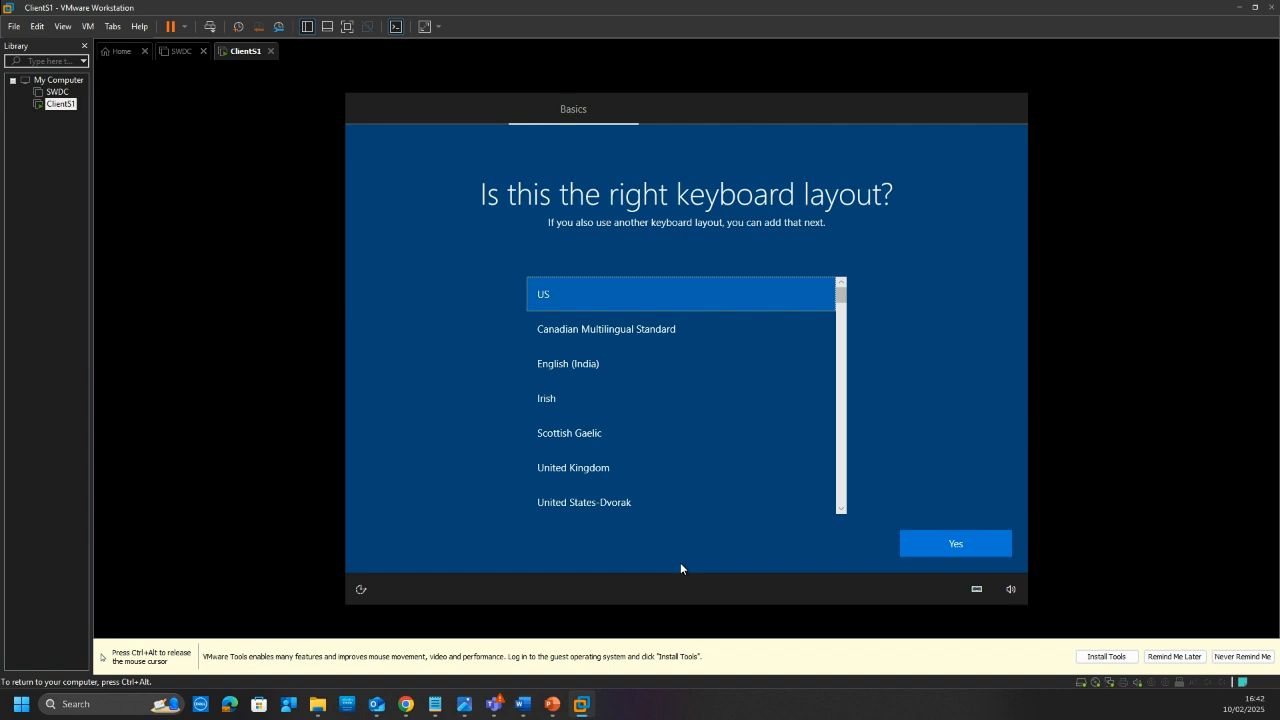
{"action": "left_click", "coordinate": [642, 468]}
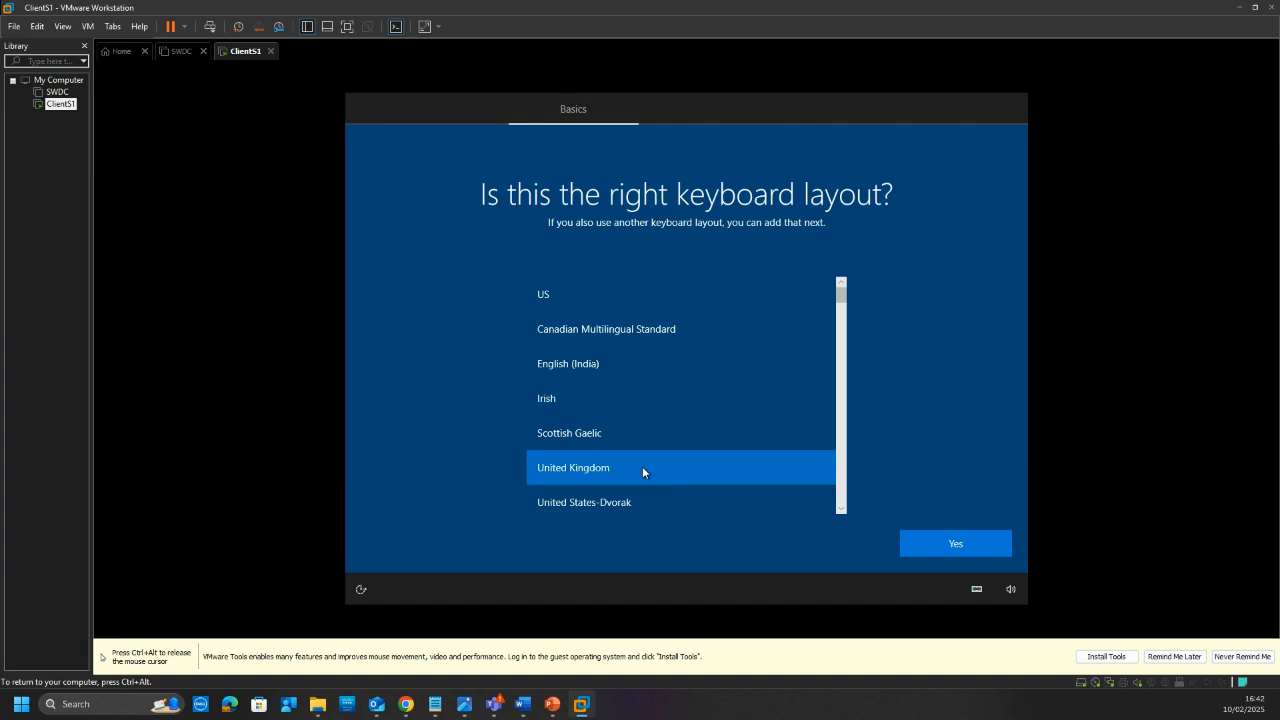
{"action": "key", "text": "ctrl+alt"}
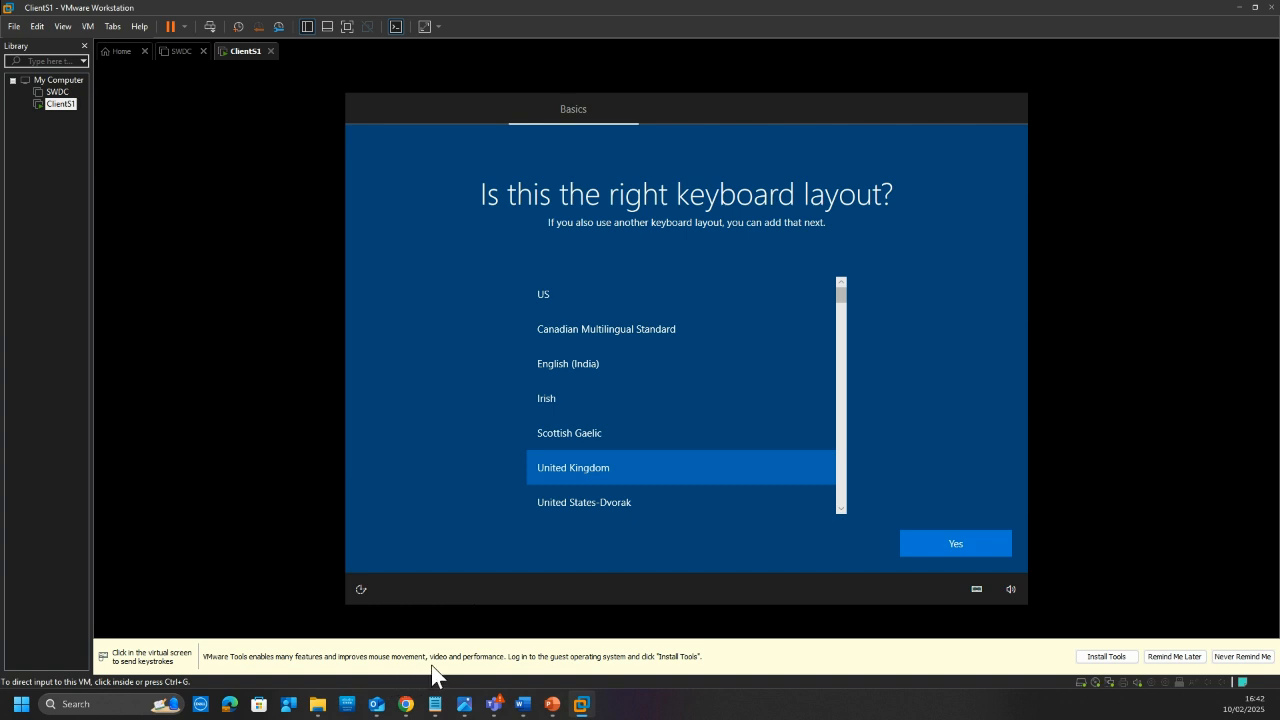
{"action": "left_click", "coordinate": [452, 488]}
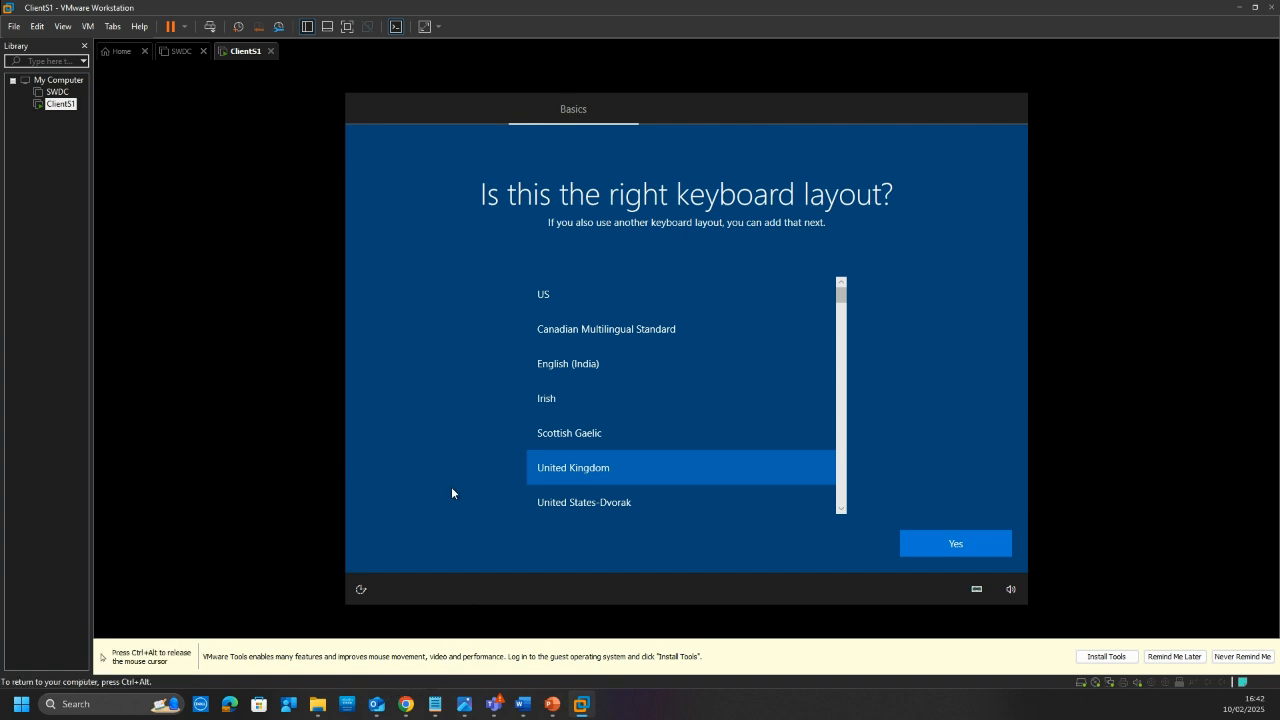
{"action": "left_click", "coordinate": [910, 549]}
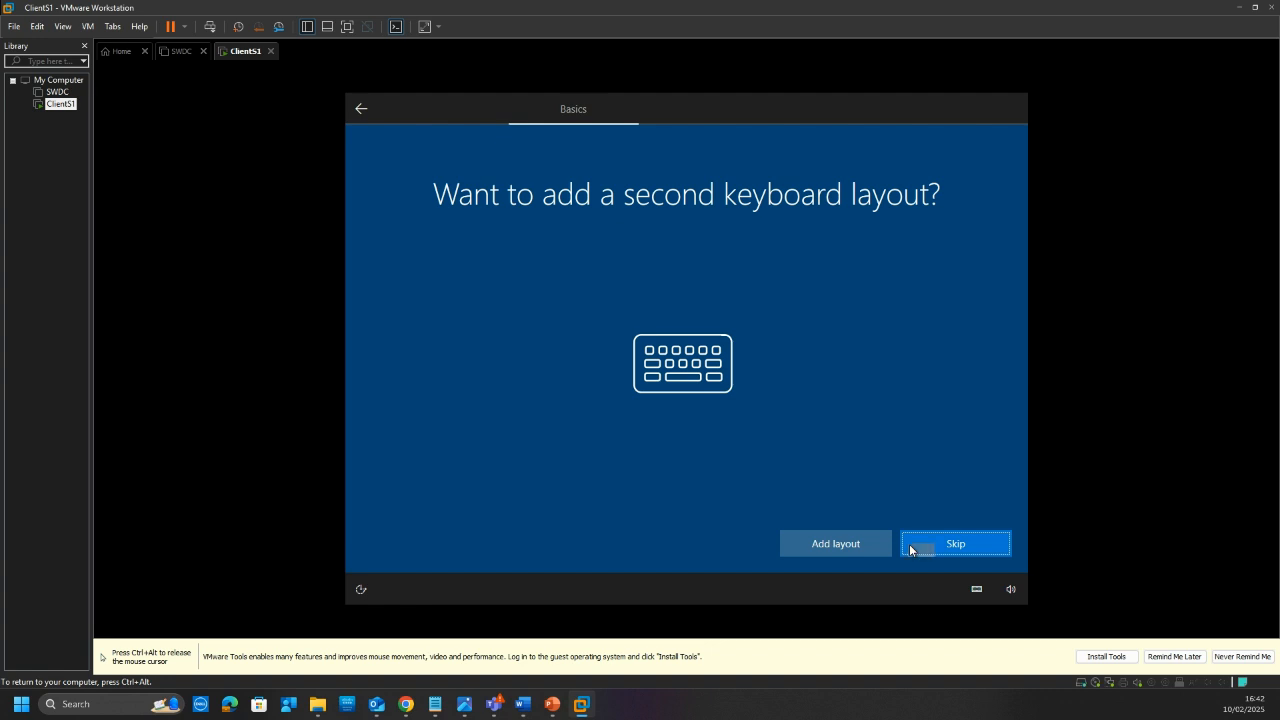
{"action": "left_click", "coordinate": [910, 549]}
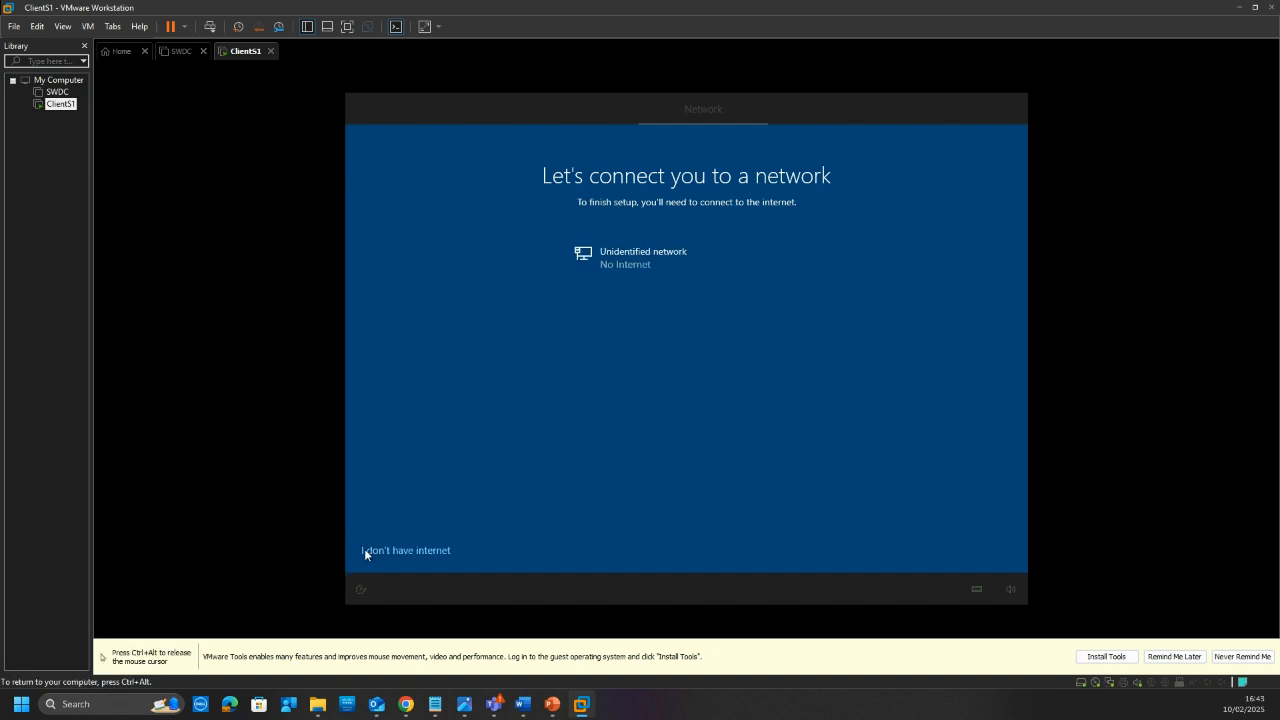
Decline the internet connection and continue with limited setup.
{"action": "left_click", "coordinate": [383, 552]}
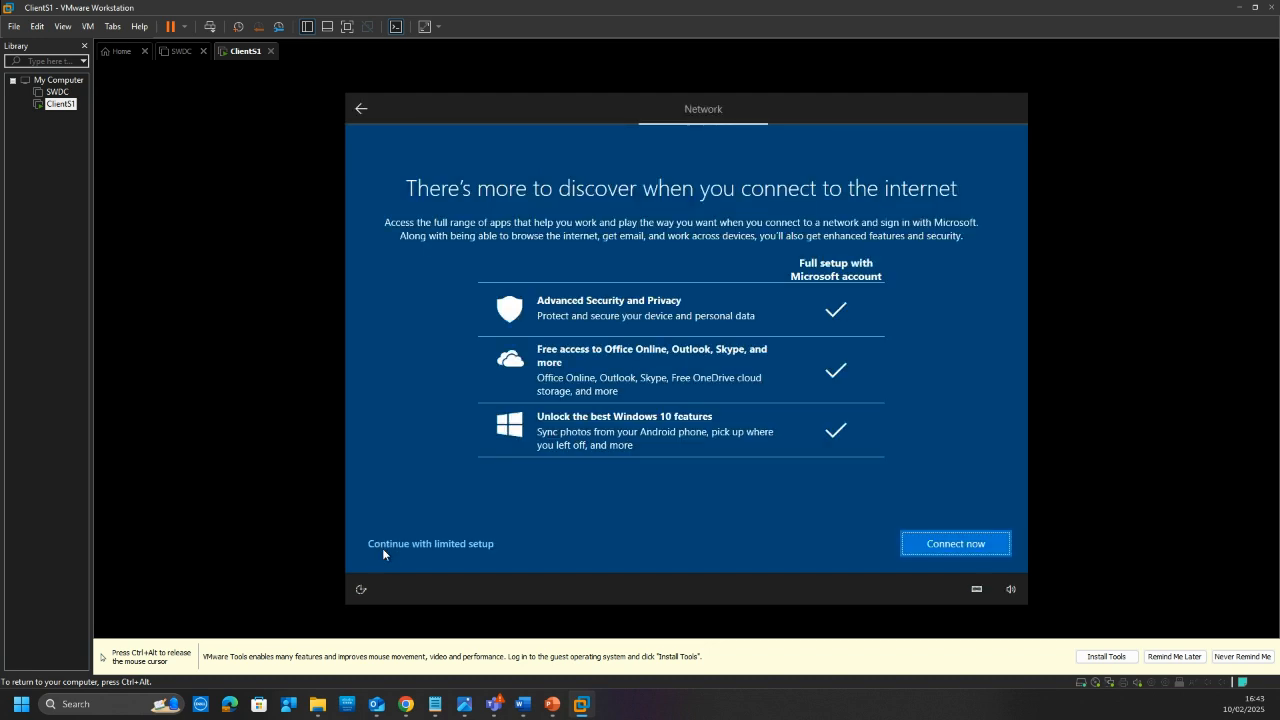
{"action": "left_click", "coordinate": [390, 544]}
{"action": "left_click", "coordinate": [390, 544]}
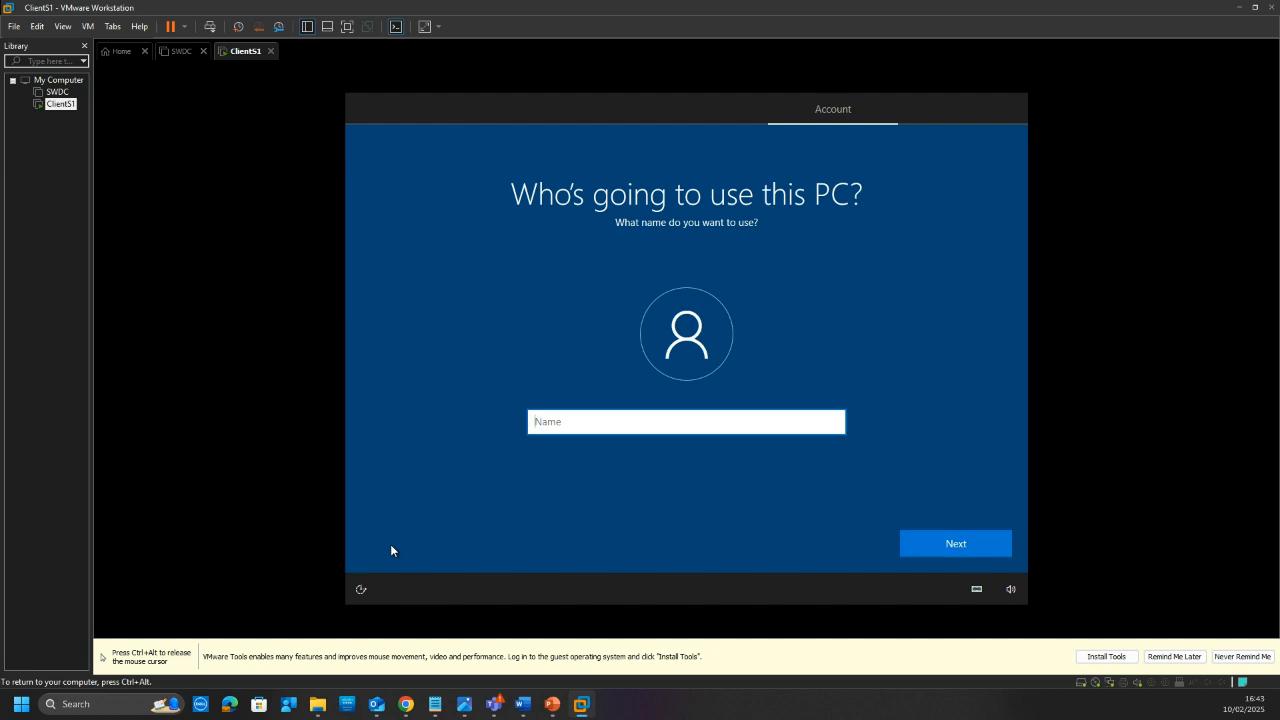
Enter the account user's name for this PC and create the account password.
{"action": "type", "text": "nitheesh"}
{"action": "left_click", "coordinate": [955, 543]}
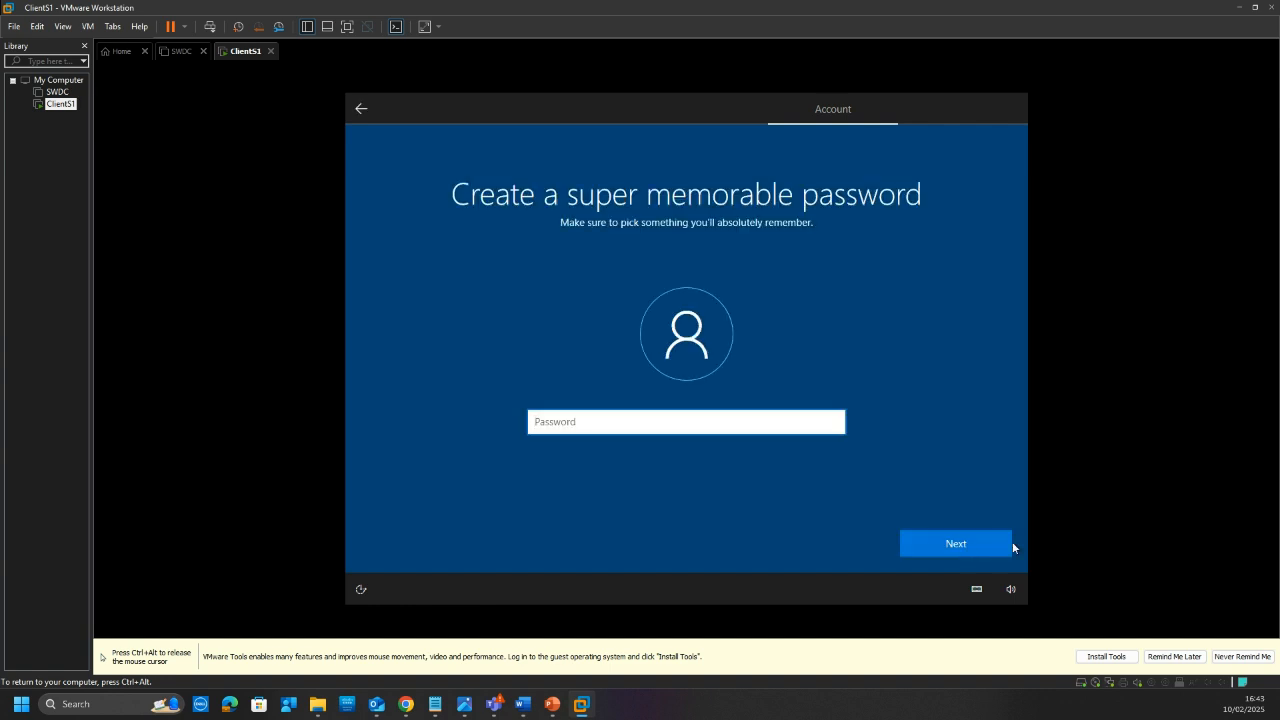
{"action": "key", "text": "Caps_Lock"}
{"action": "type", "text": "•"}
{"action": "key", "text": "Caps_Lock"}
{"action": "type", "text": "•••••••••••"}
{"action": "left_click", "coordinate": [990, 547]}
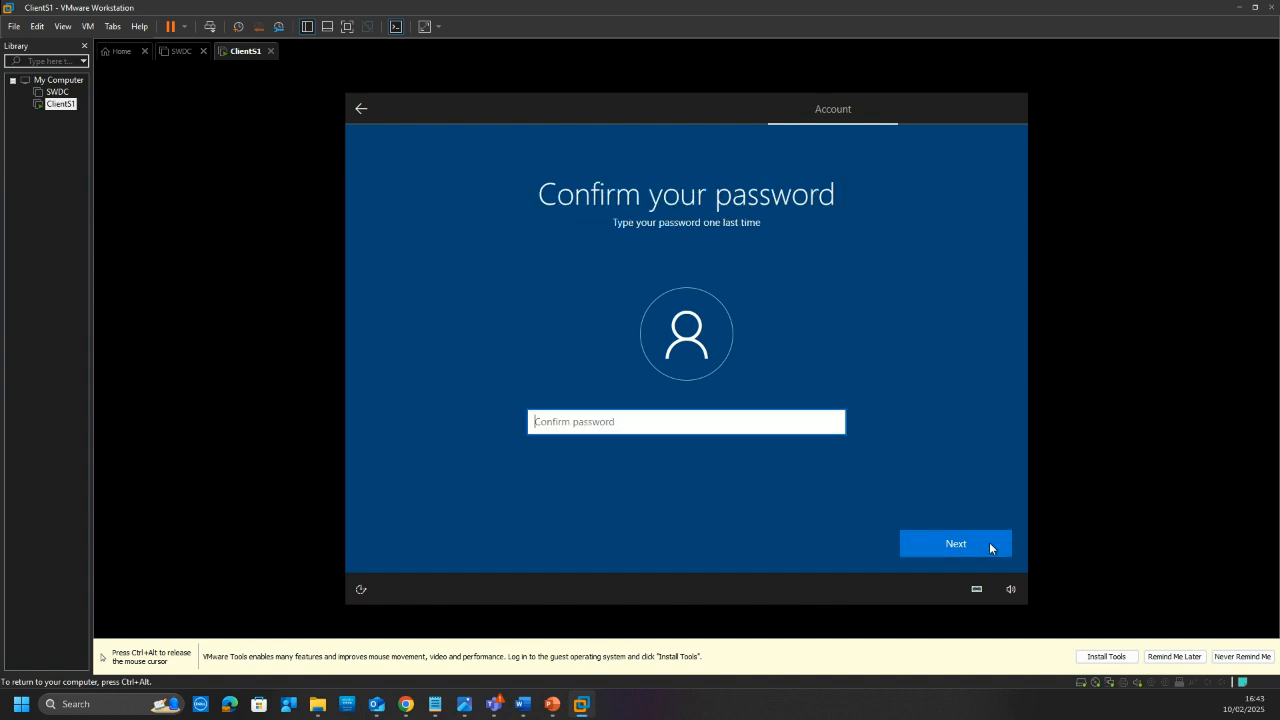
Re-enter the account password to confirm it and proceed to the security questions.
{"action": "key", "text": "Caps_Lock"}
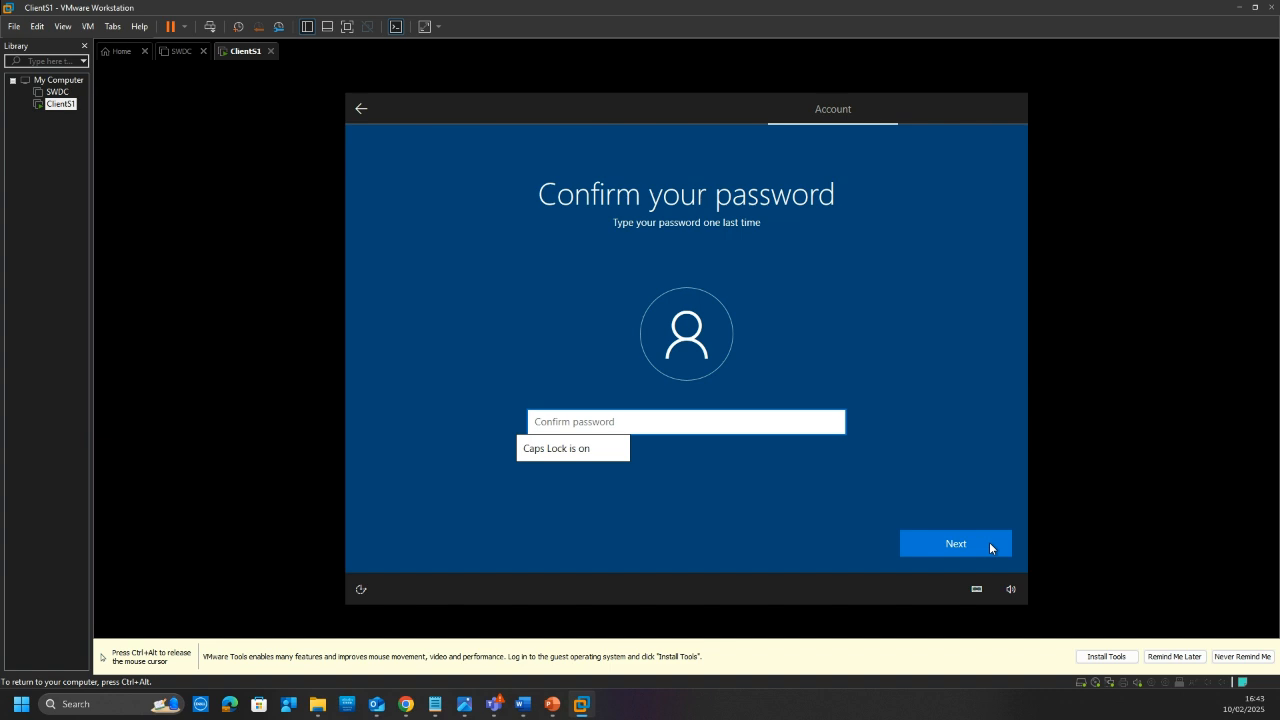
{"action": "type", "text": "•"}
{"action": "key", "text": "Caps_Lock"}
{"action": "type", "text": "•••••••••••"}
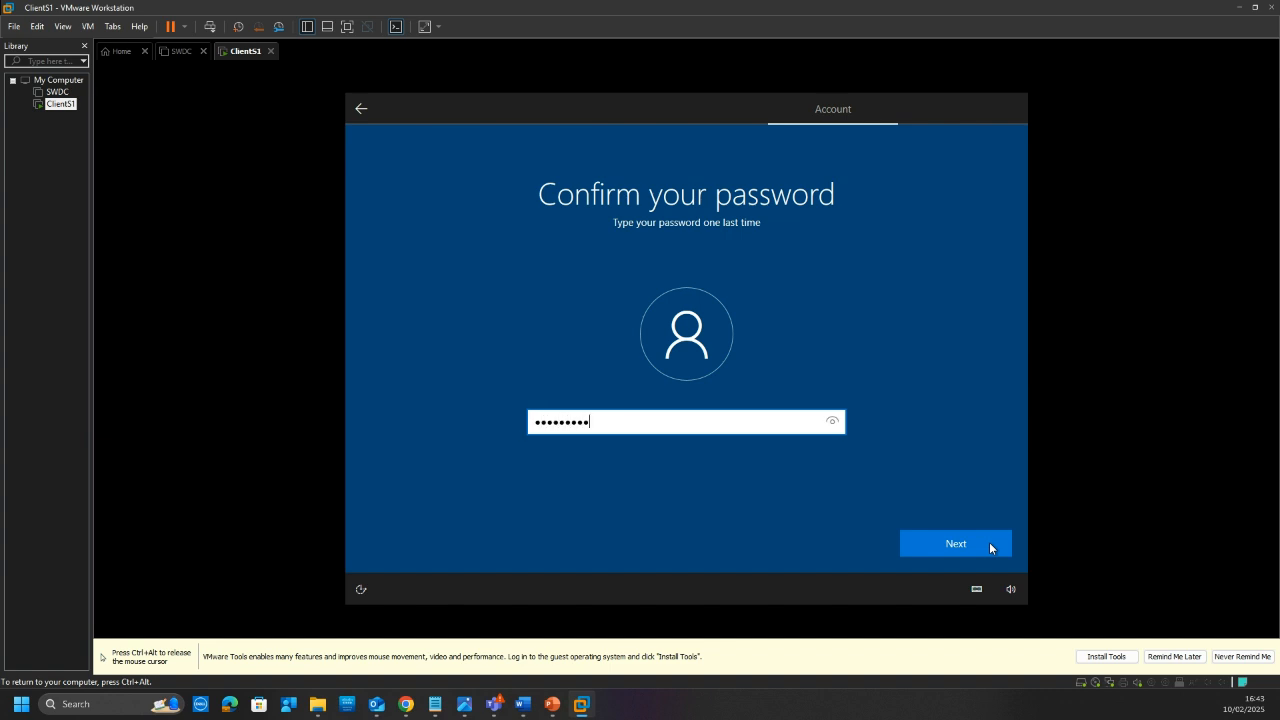
{"action": "left_click", "coordinate": [990, 547]}
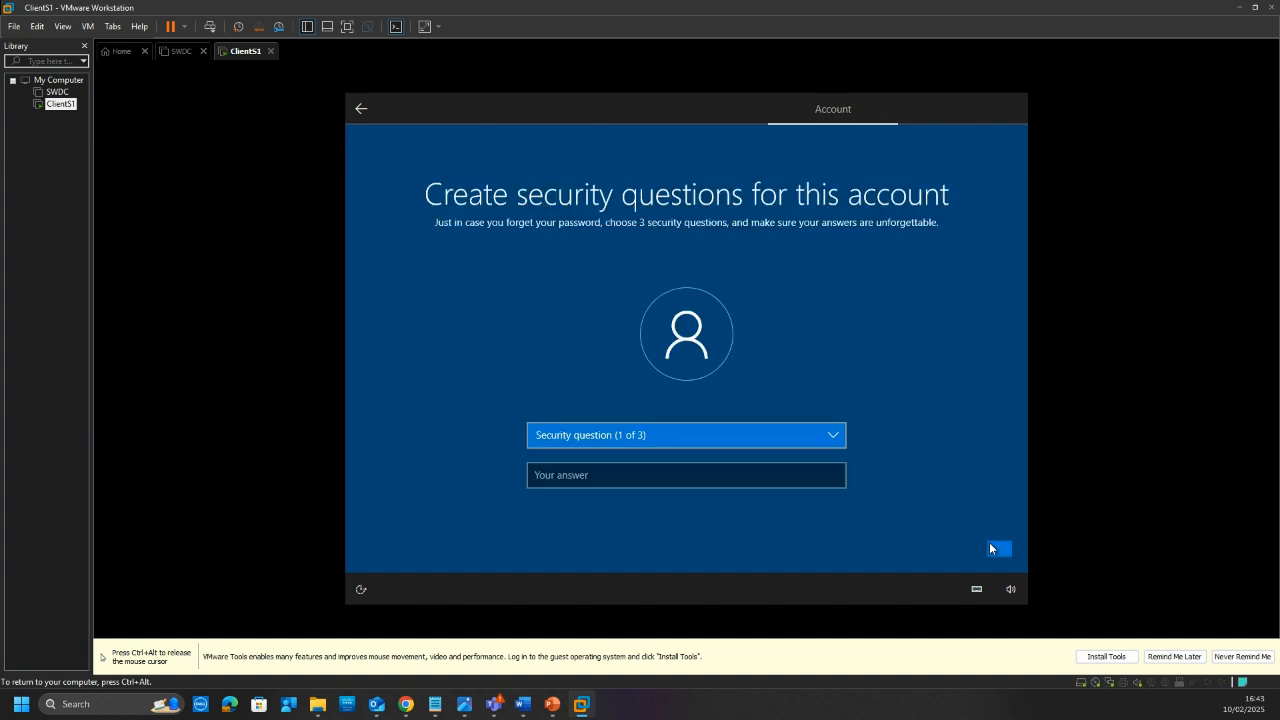
Set the first security question to "What was your first pet's name?" and enter its security answer.
{"action": "left_click", "coordinate": [802, 437]}
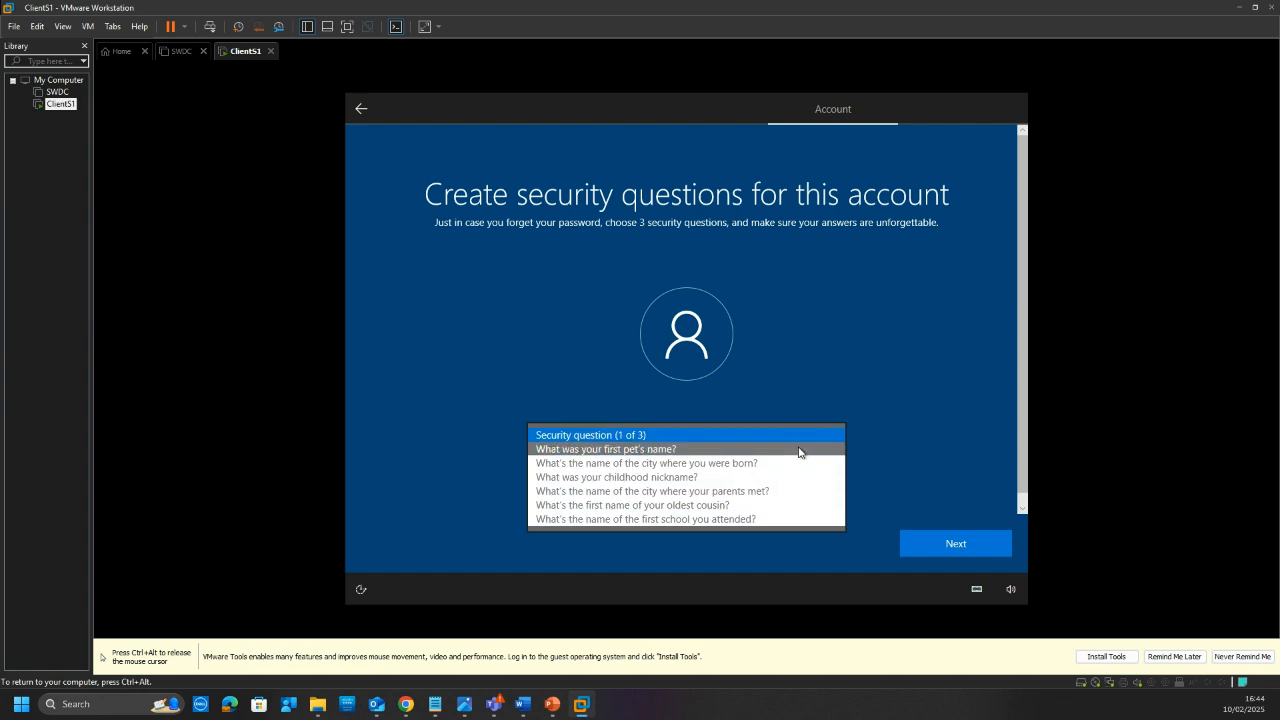
{"action": "left_click", "coordinate": [798, 453]}
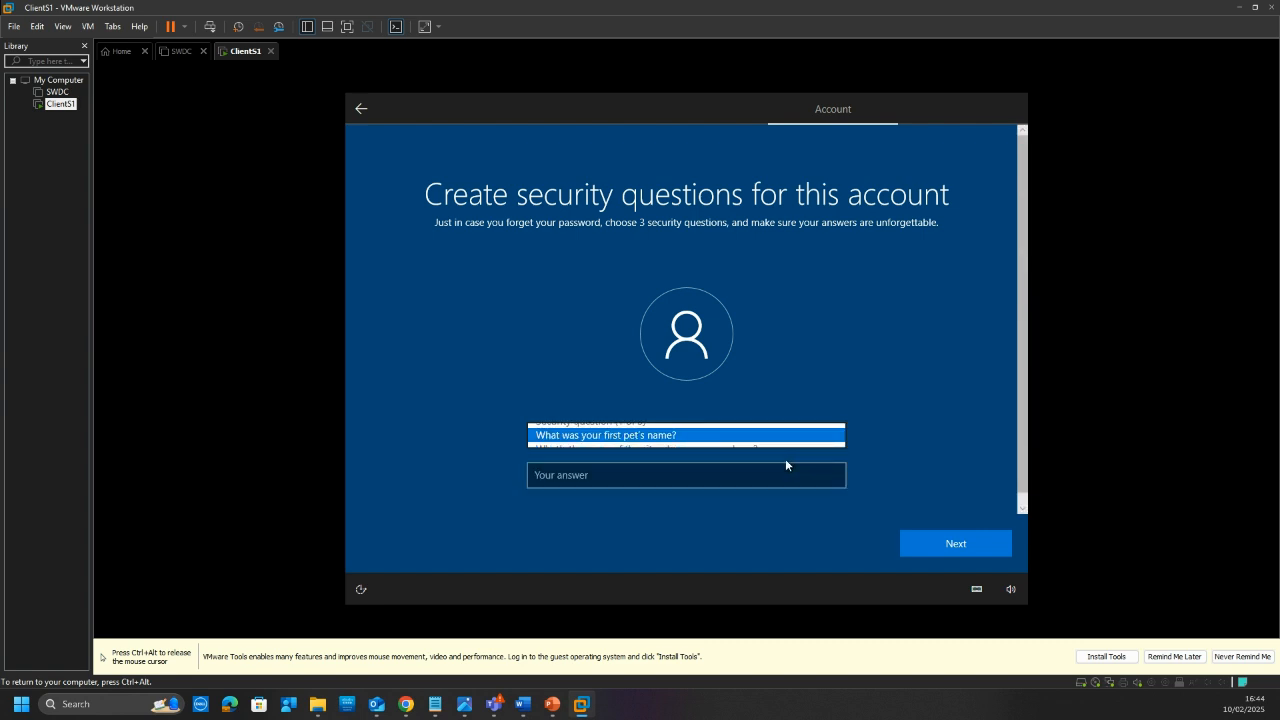
{"action": "left_click", "coordinate": [776, 476]}
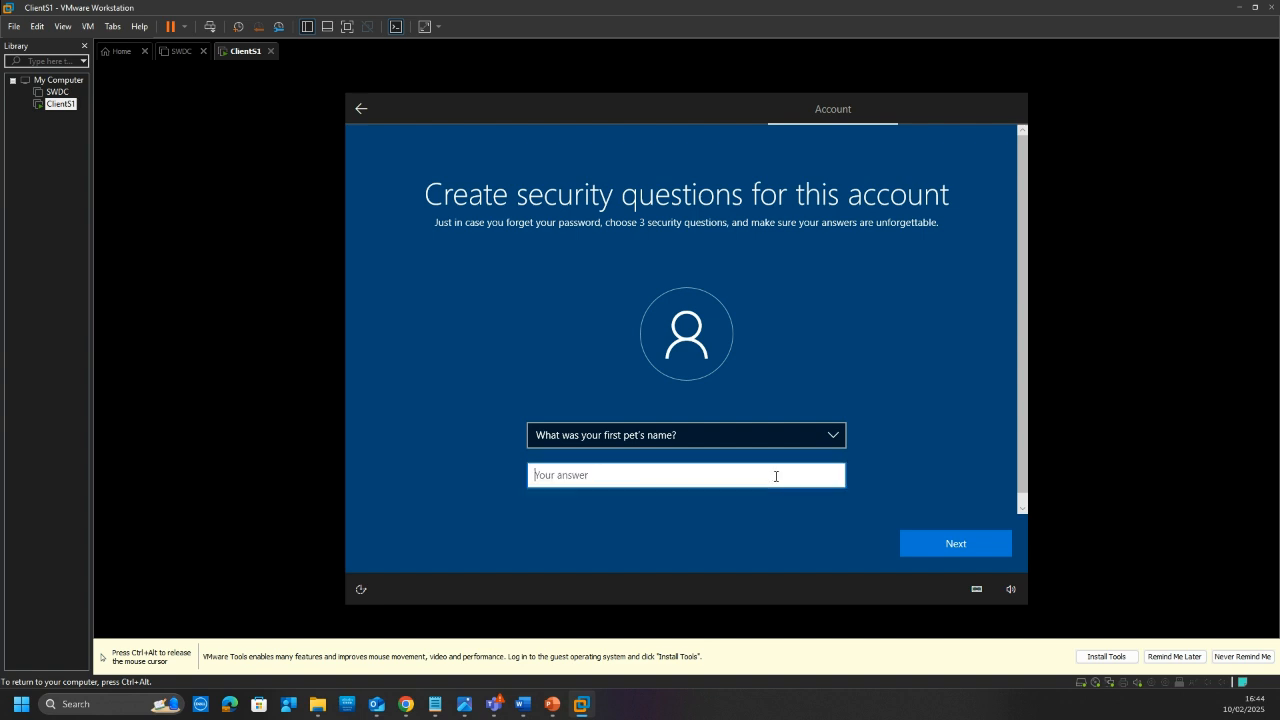
{"action": "type", "text": "aaa"}
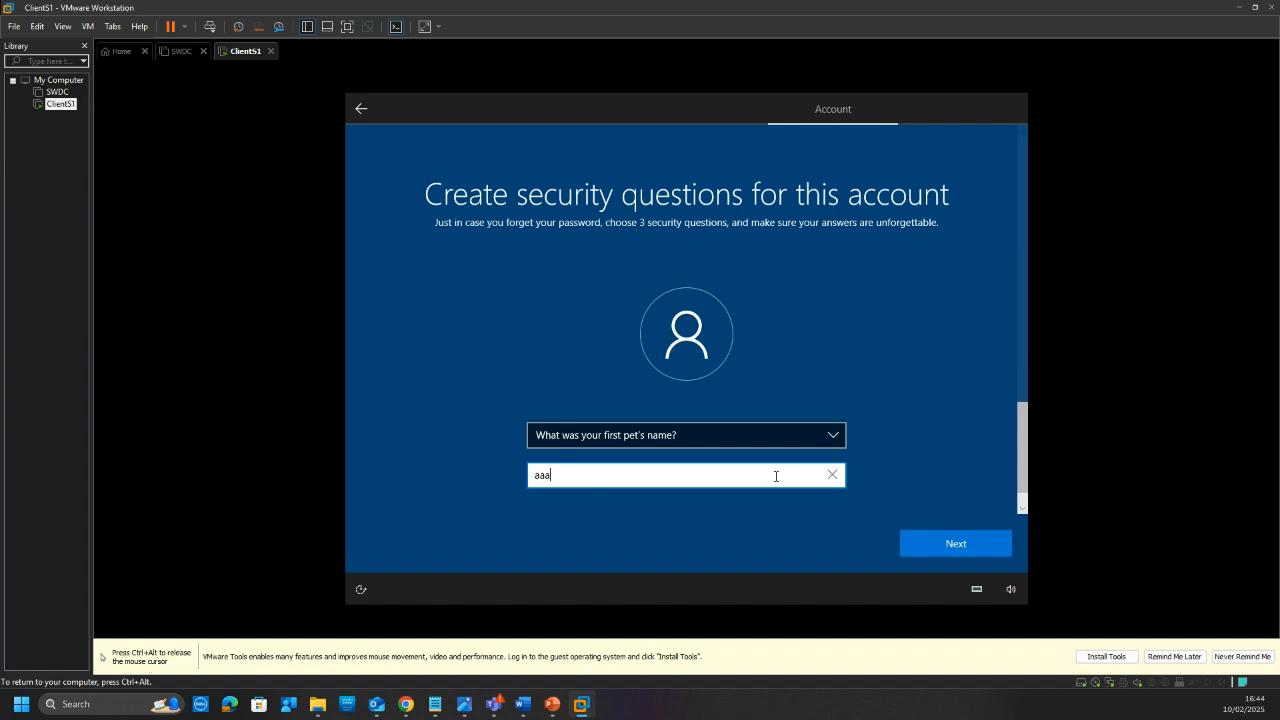
{"action": "left_click", "coordinate": [944, 542]}
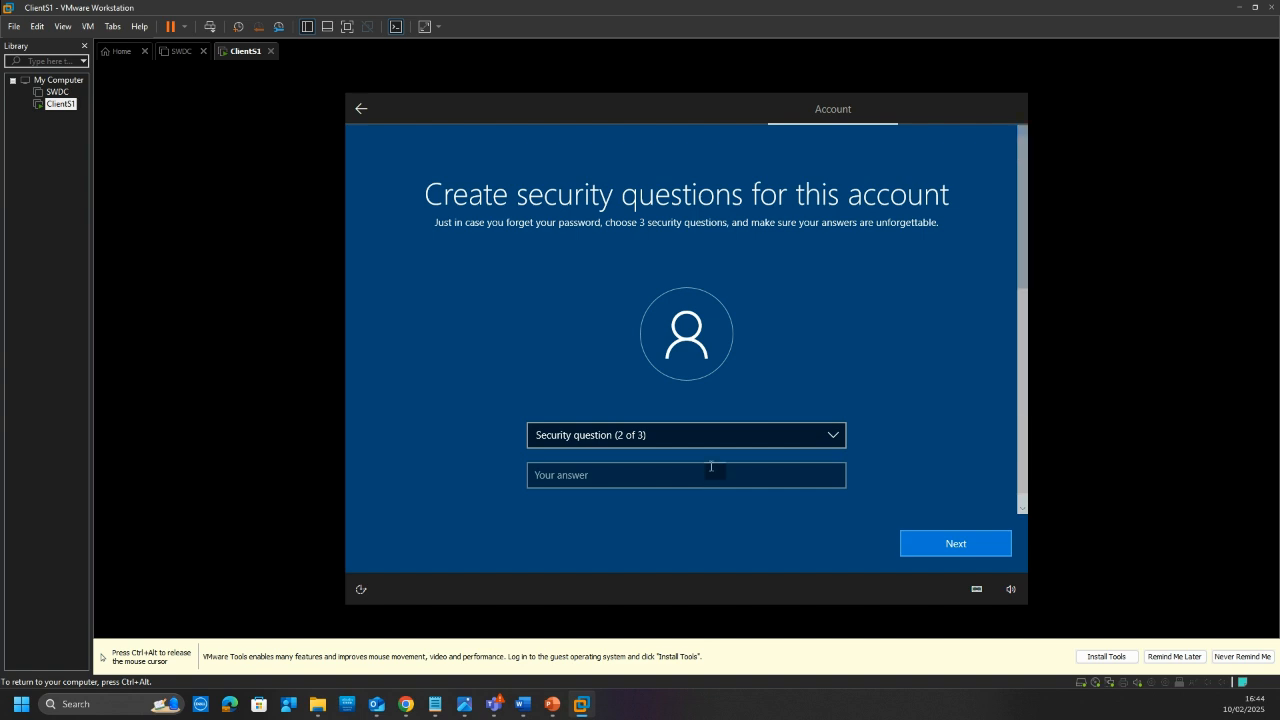
Set the second security question to "What was your childhood nickname?" and enter its security answer.
{"action": "left_click", "coordinate": [737, 432]}
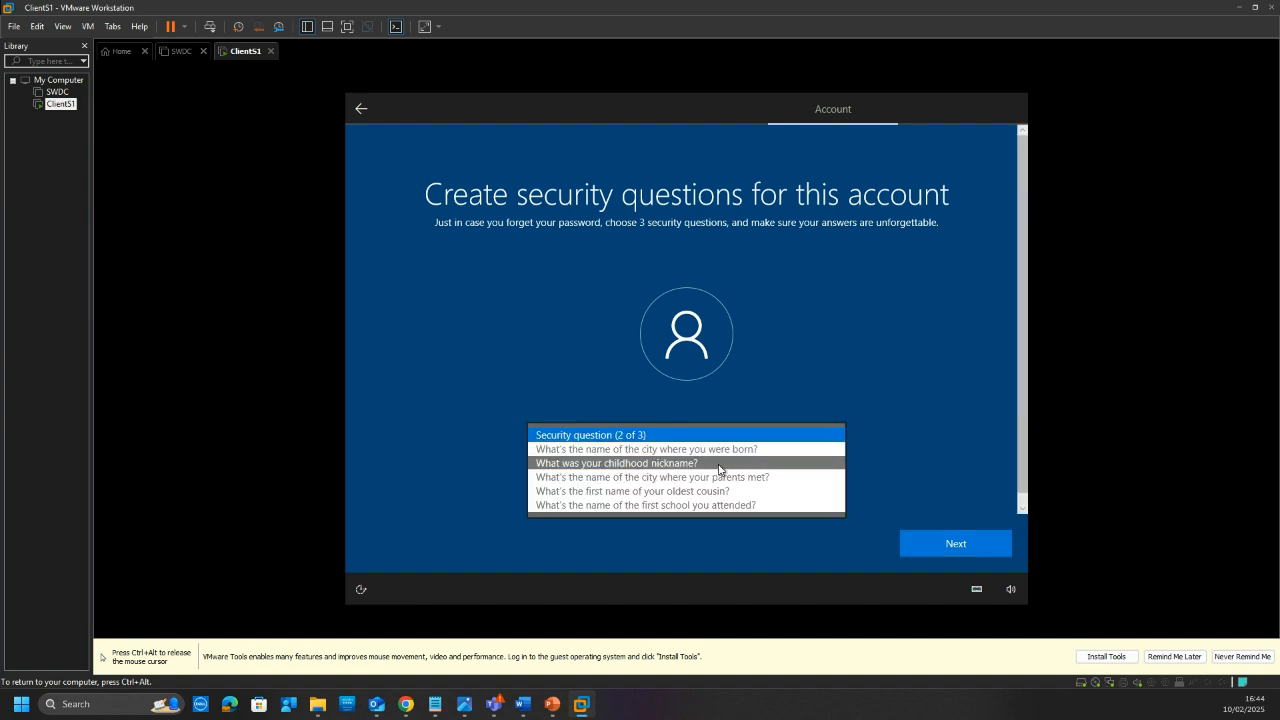
{"action": "left_click", "coordinate": [718, 465]}
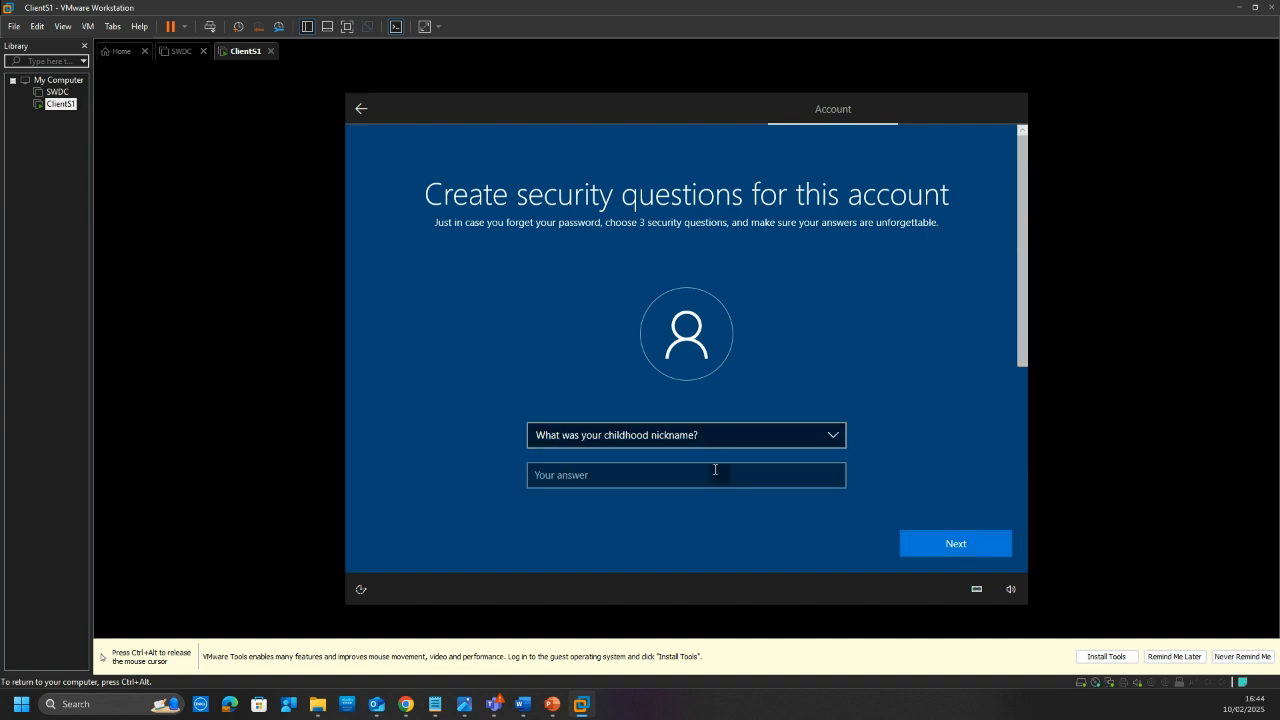
{"action": "left_click", "coordinate": [715, 472]}
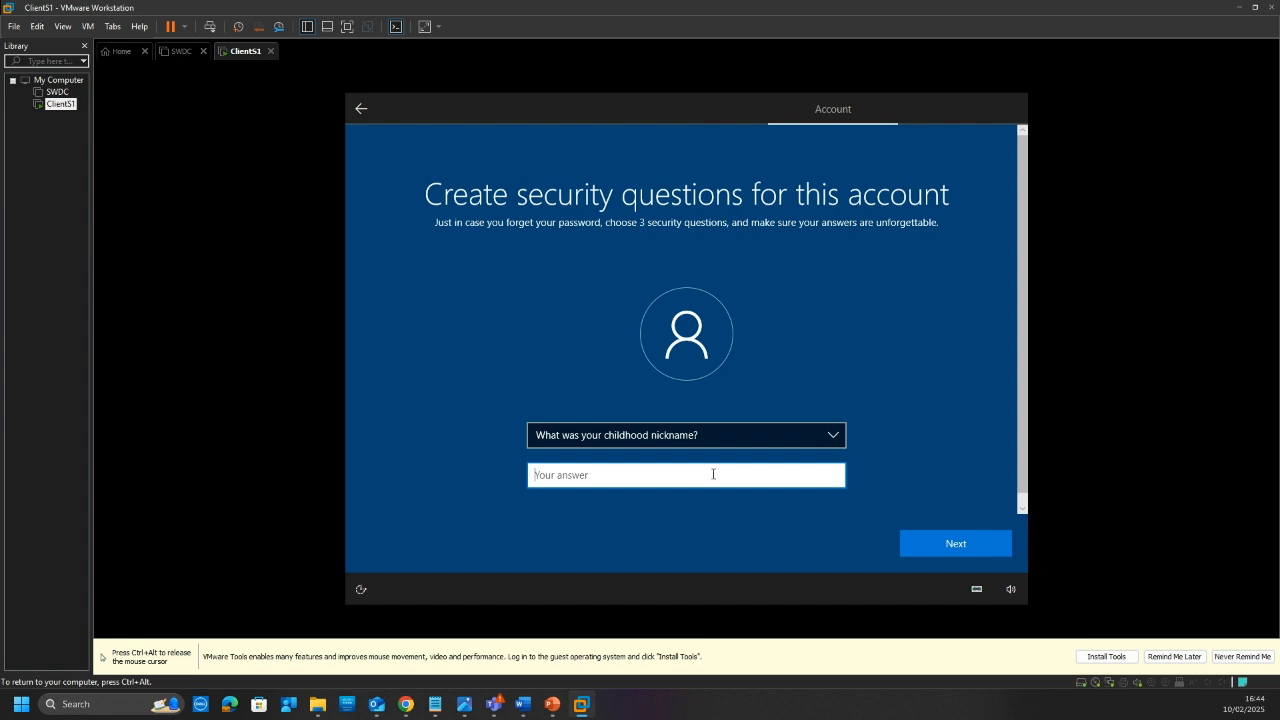
{"action": "type", "text": "aaa"}
{"action": "left_click", "coordinate": [943, 546]}
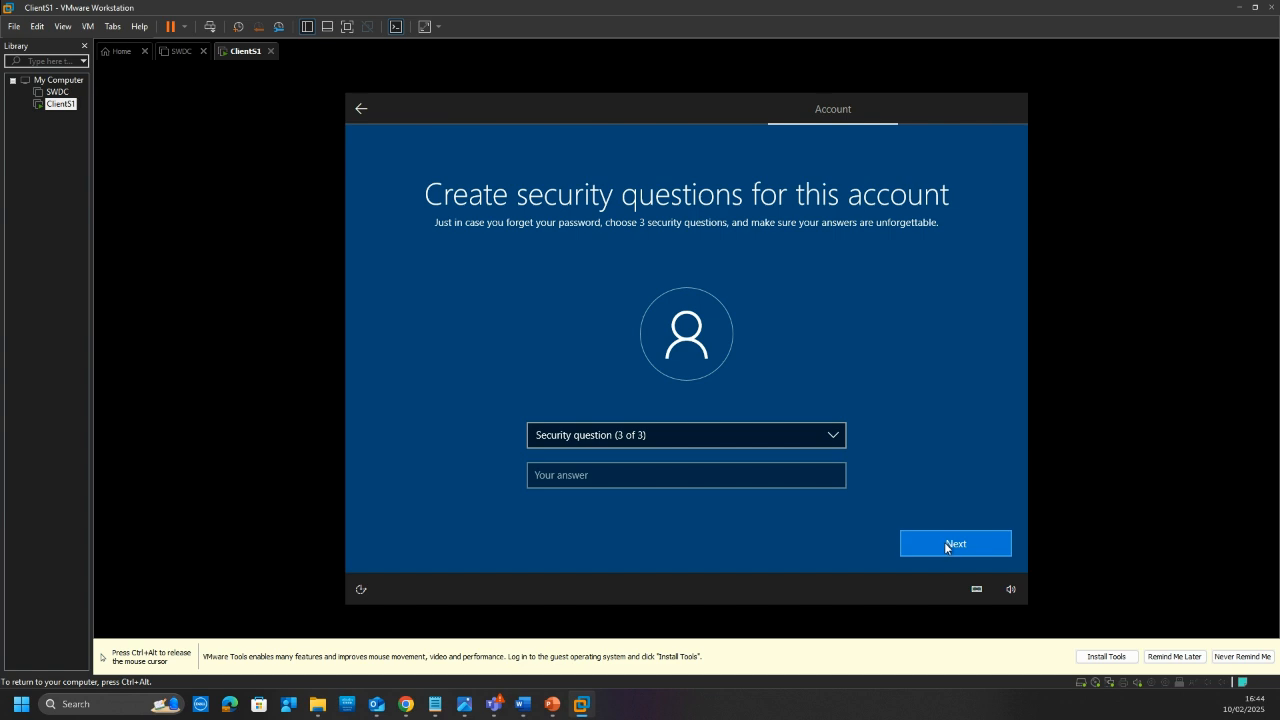
Set the third security question to "What's the first name of your oldest cousin?" and enter its security answer.
{"action": "left_click", "coordinate": [812, 432]}
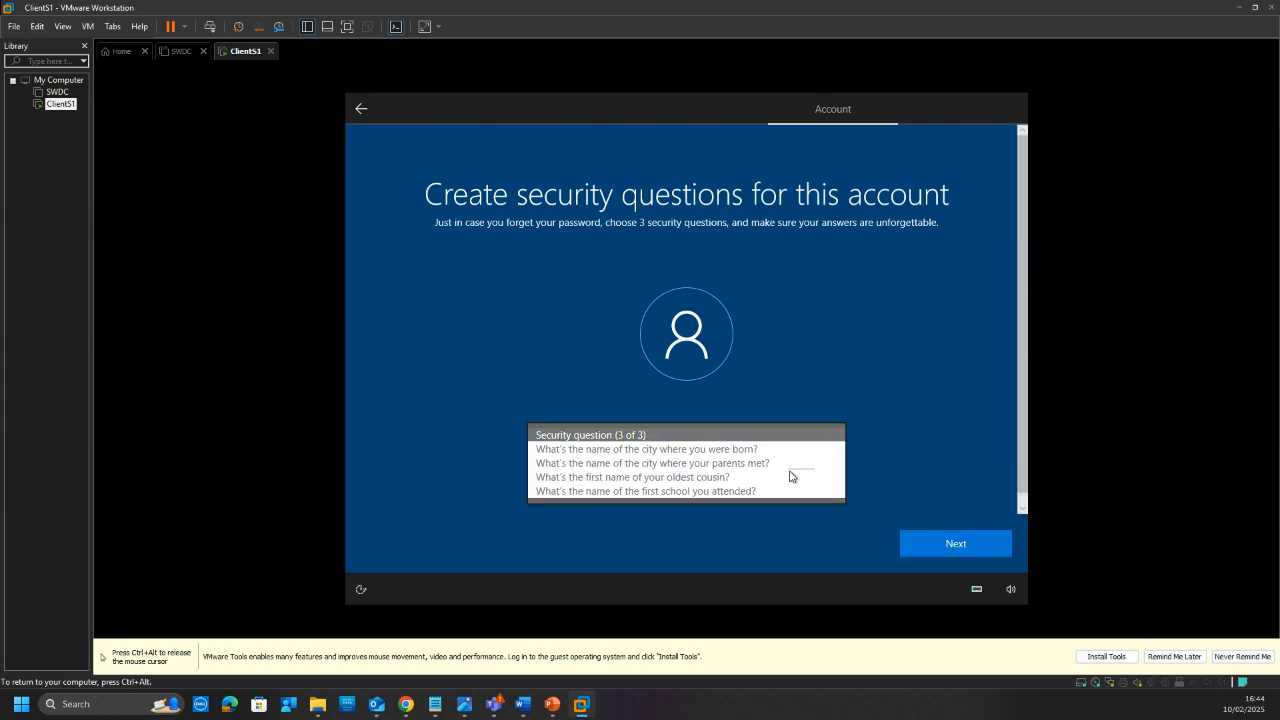
{"action": "left_click", "coordinate": [767, 481]}
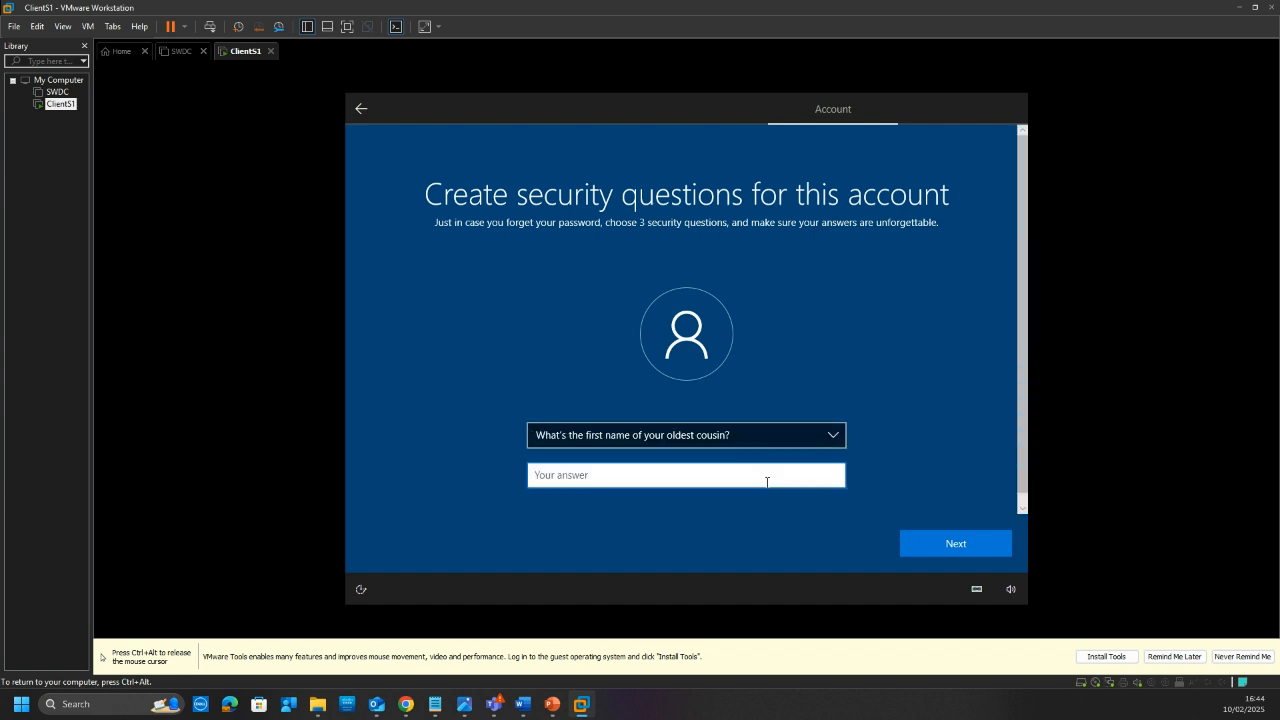
{"action": "type", "text": "aaa"}
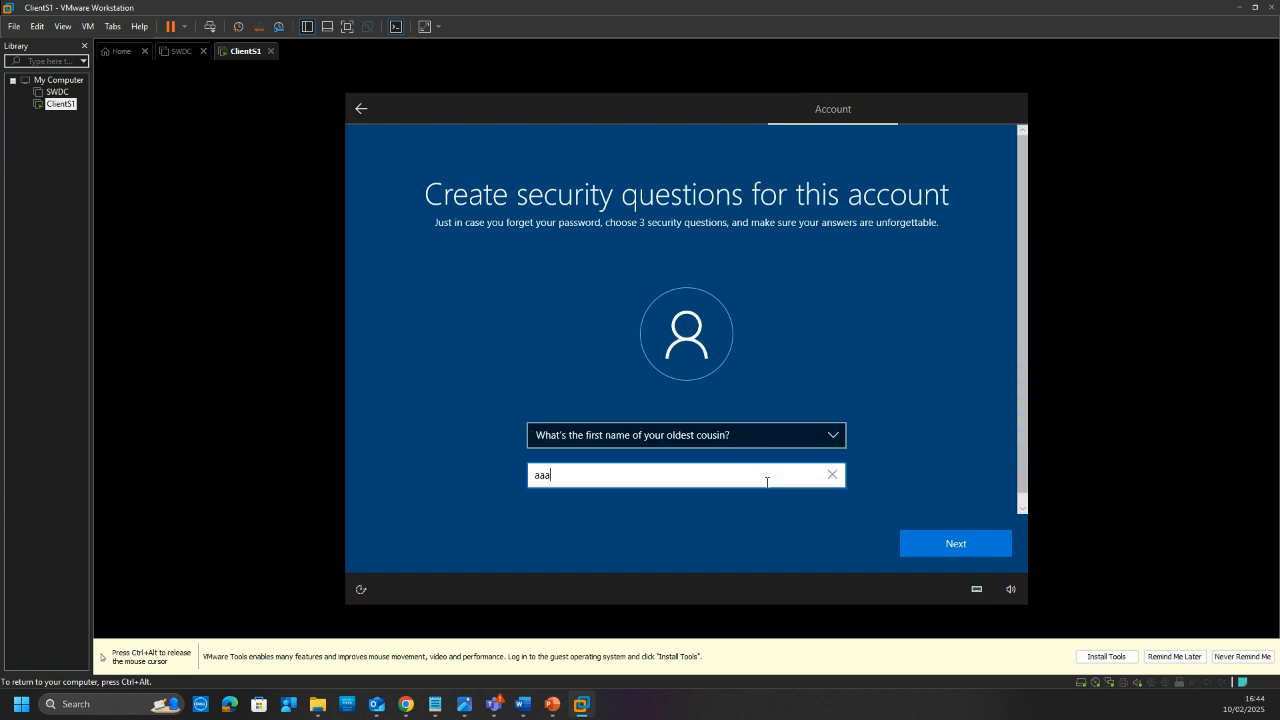
{"action": "left_click", "coordinate": [956, 544]}
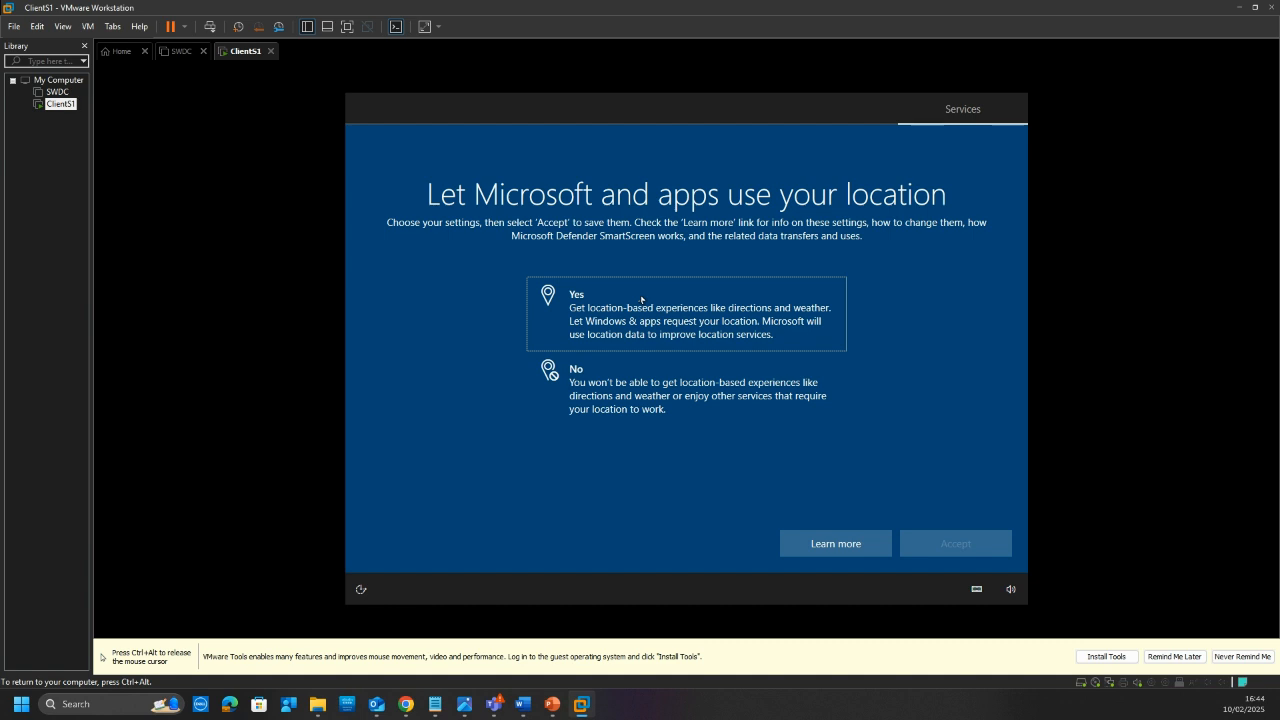
Answer No to location use by Microsoft and apps, and No to Find my device, accepting both choices.
{"action": "left_click", "coordinate": [638, 386]}
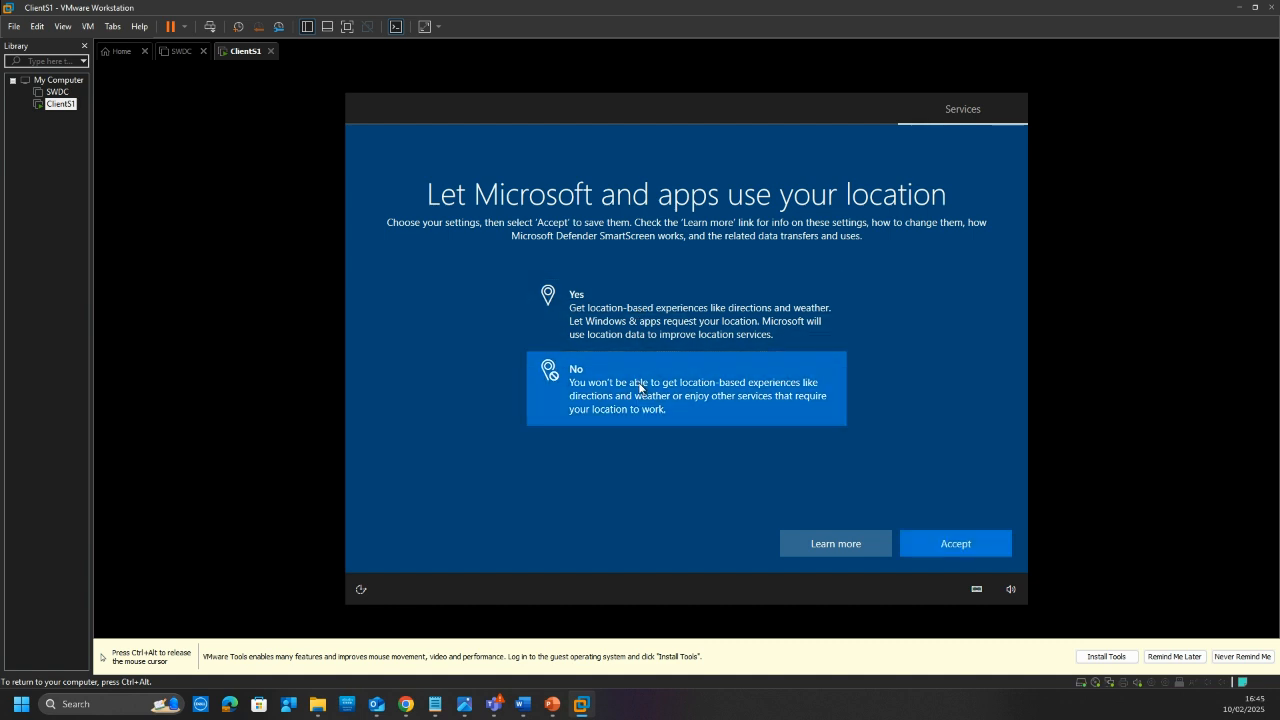
{"action": "left_click", "coordinate": [920, 540]}
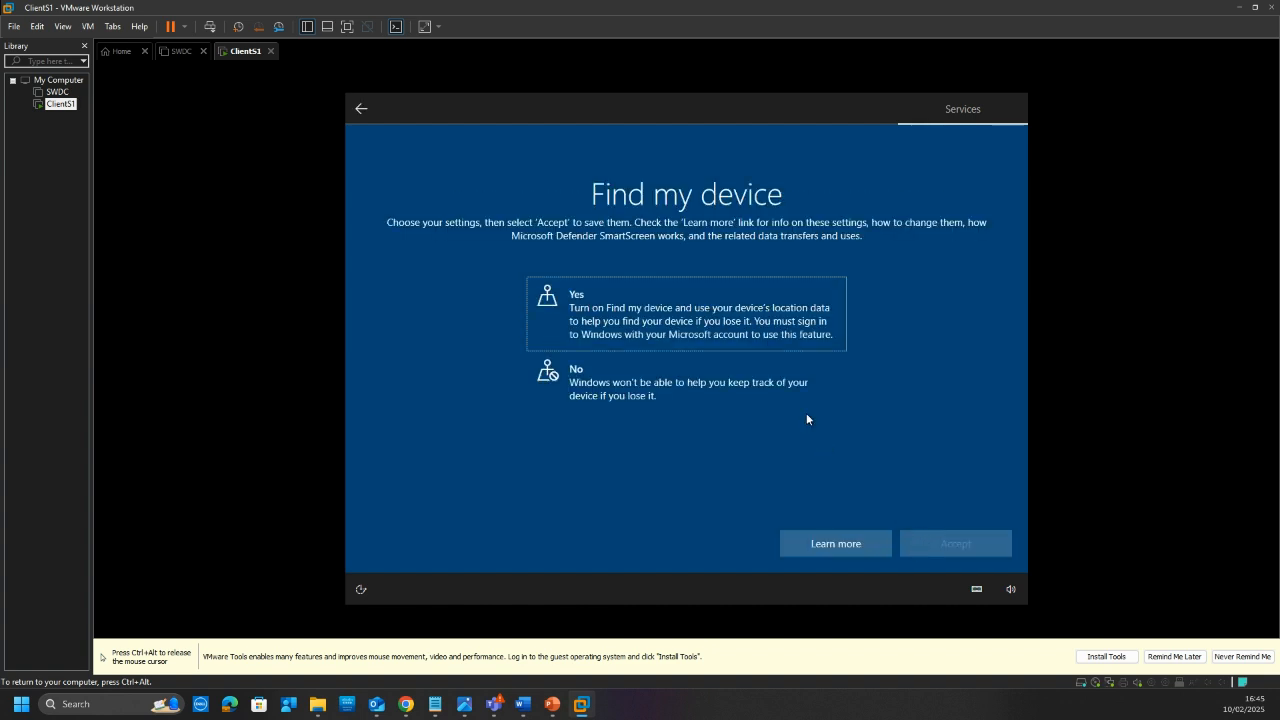
{"action": "left_click", "coordinate": [788, 394]}
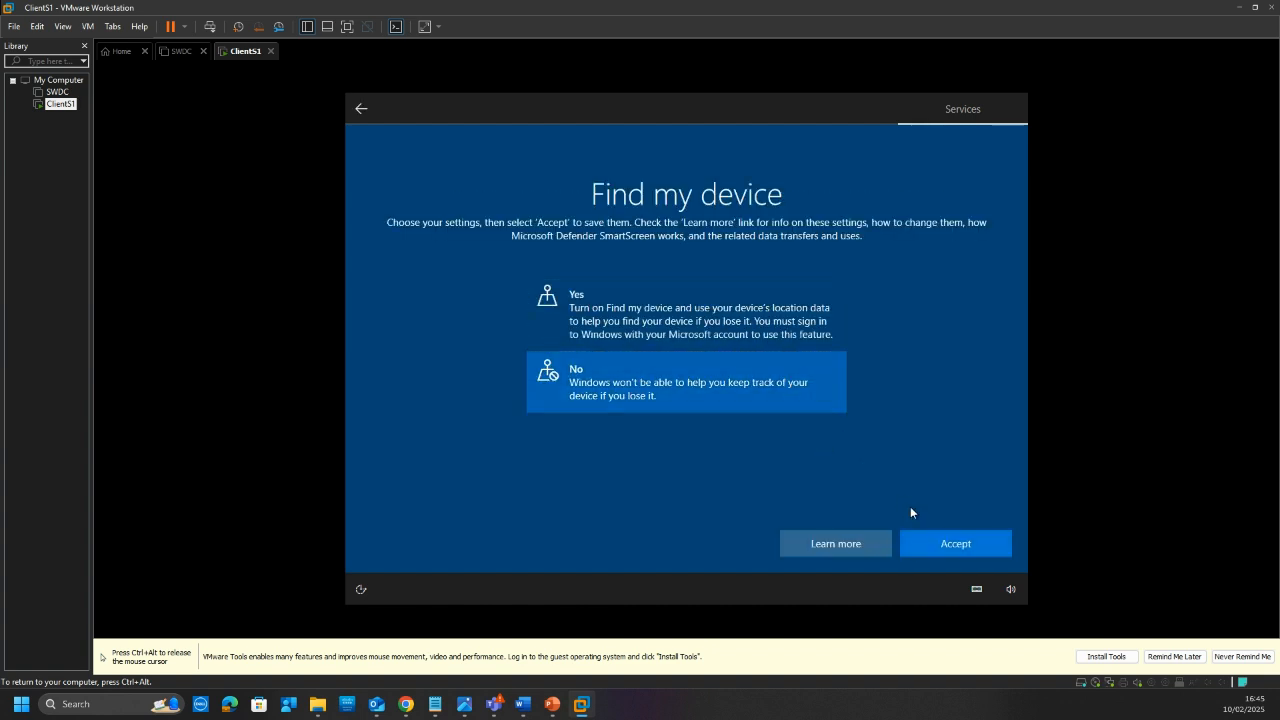
{"action": "left_click", "coordinate": [938, 546]}
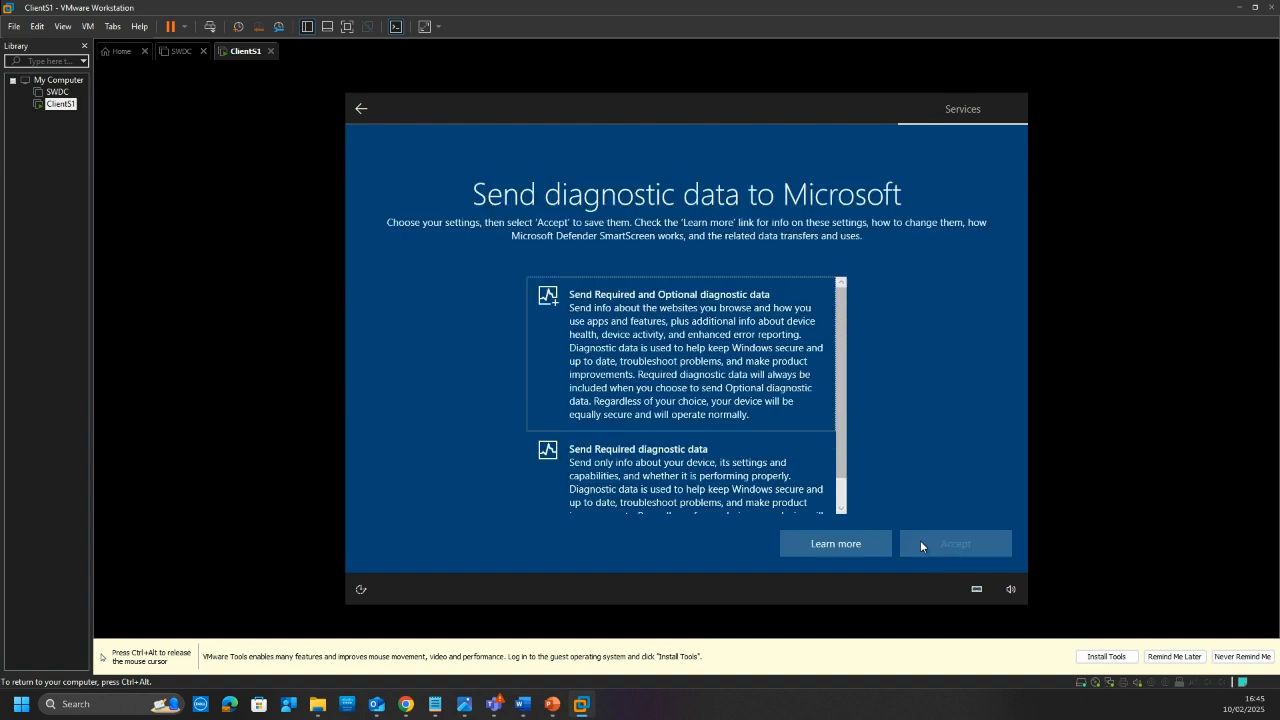
Choose to send only Required diagnostic data and answer No to improving inking and typing, accepting both choices.
{"action": "left_click", "coordinate": [712, 345]}
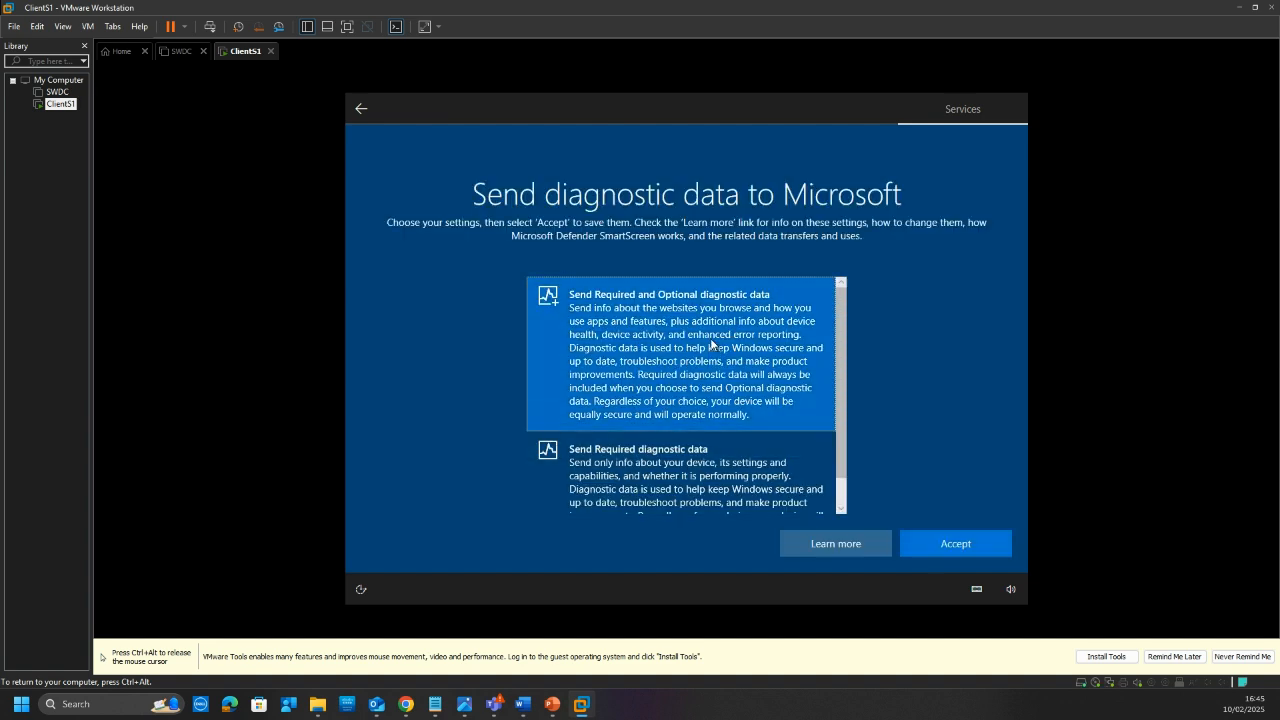
{"action": "left_click", "coordinate": [729, 443]}
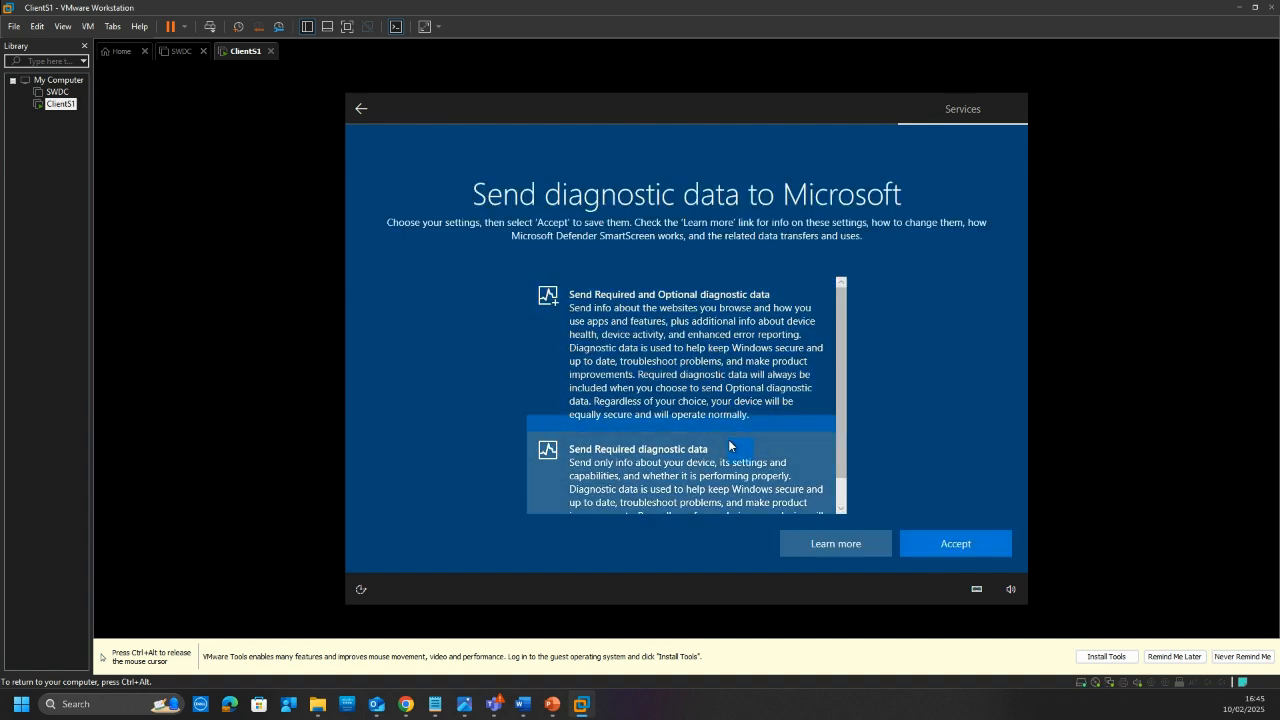
{"action": "left_click", "coordinate": [940, 545]}
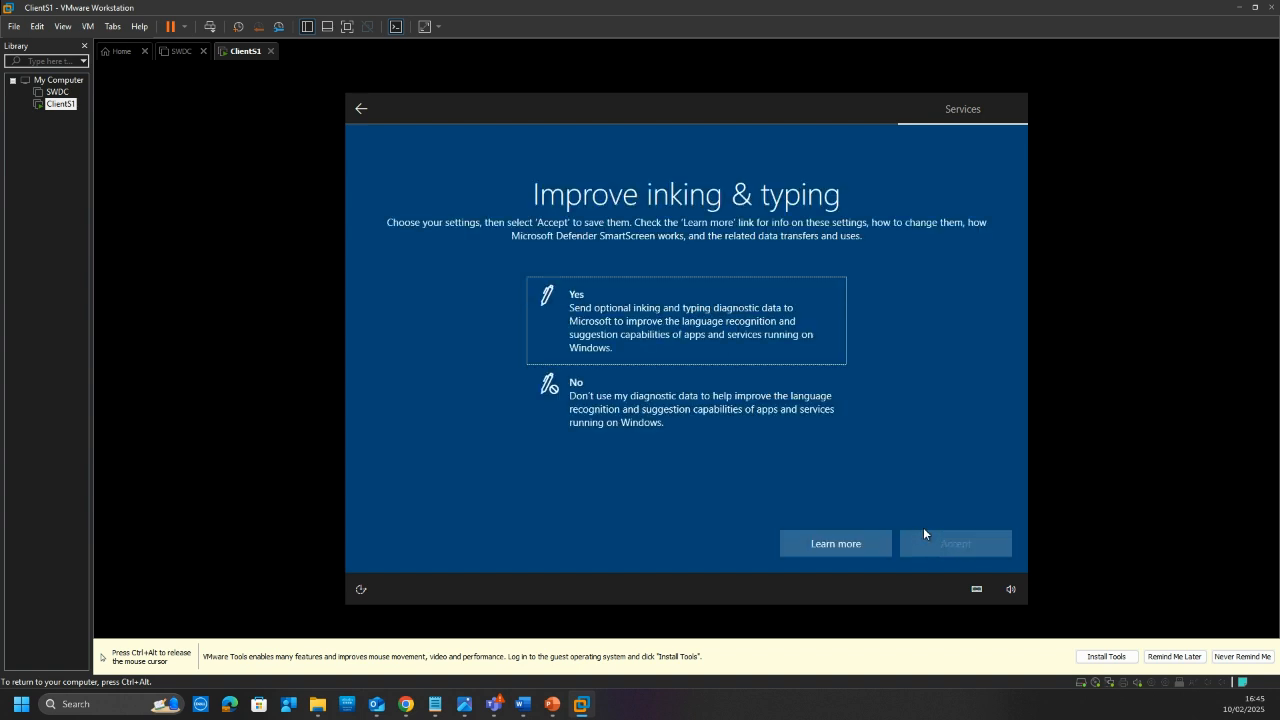
{"action": "left_click", "coordinate": [722, 358]}
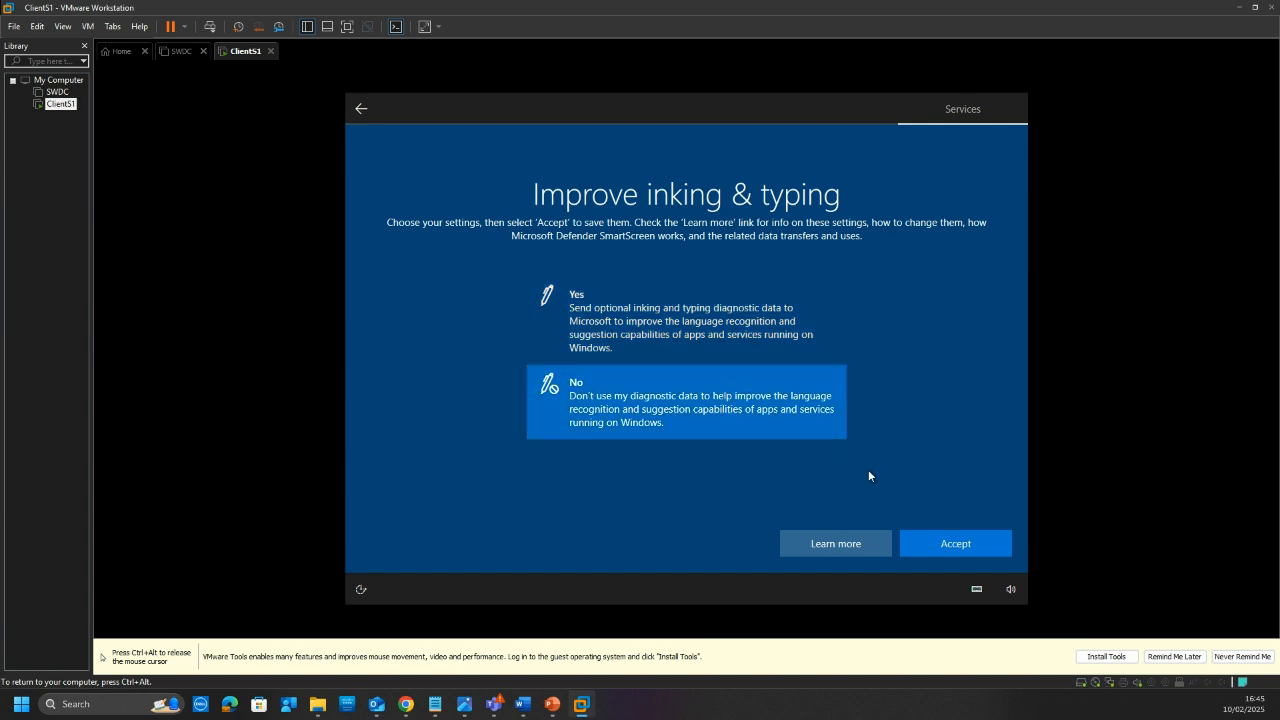
{"action": "left_click", "coordinate": [938, 543]}
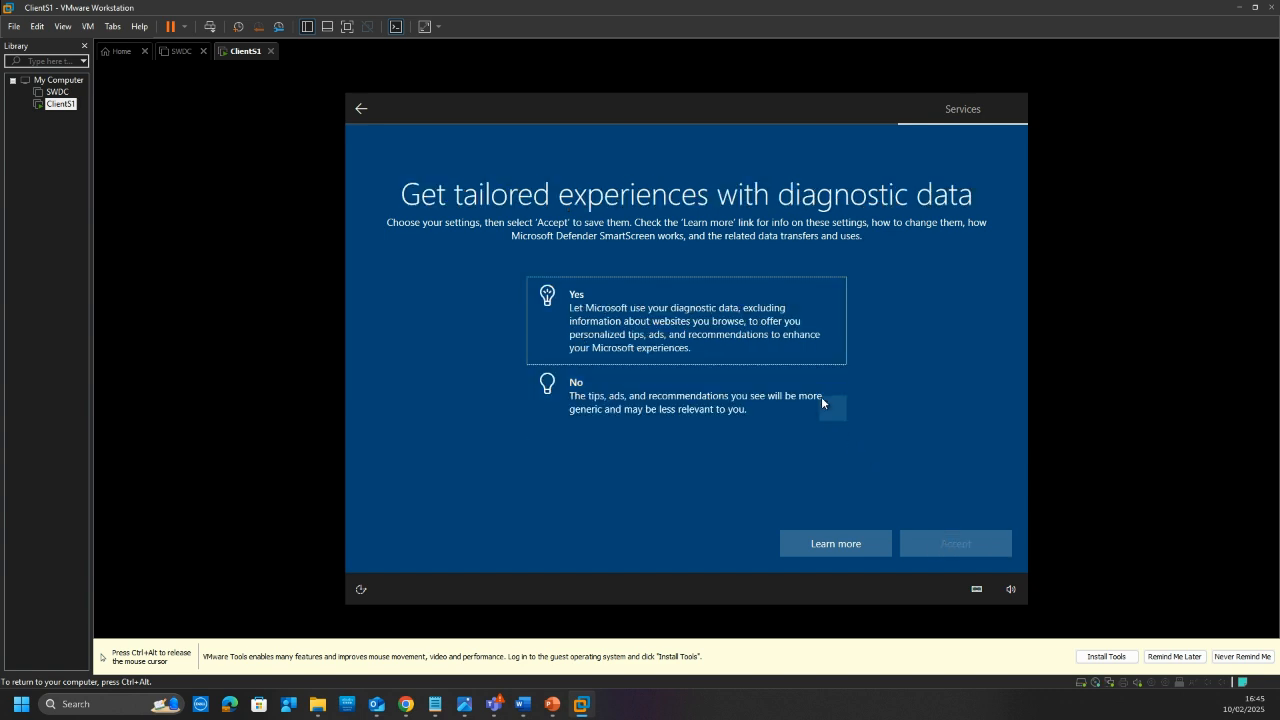
Answer No to tailored experiences with diagnostic data and No to apps using the advertising ID, accepting both choices.
{"action": "left_click", "coordinate": [821, 398]}
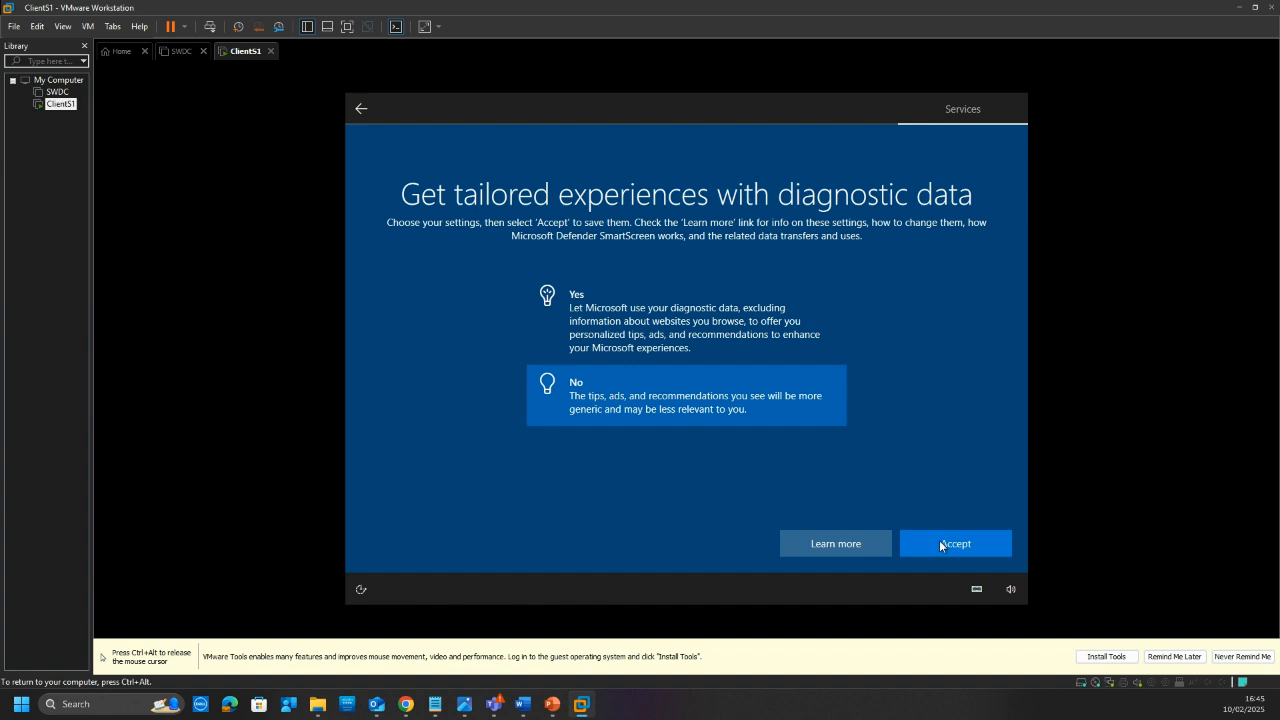
{"action": "left_click", "coordinate": [940, 543]}
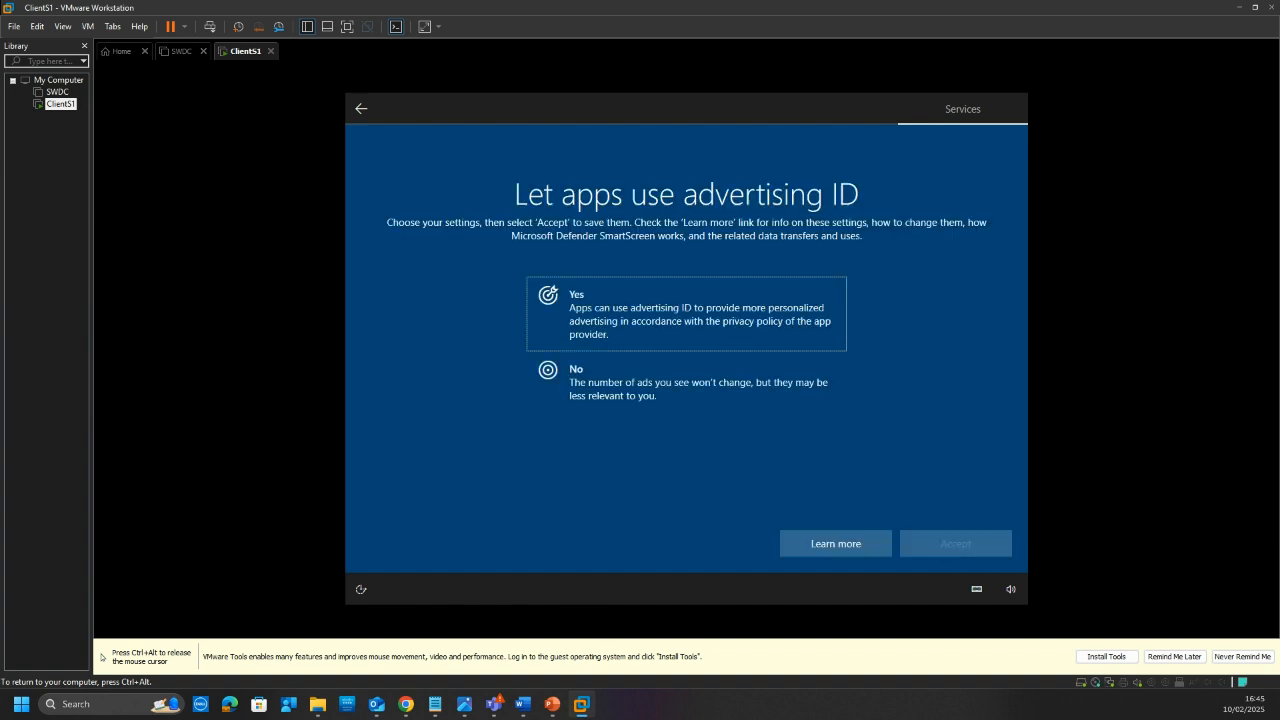
{"action": "left_click", "coordinate": [783, 390]}
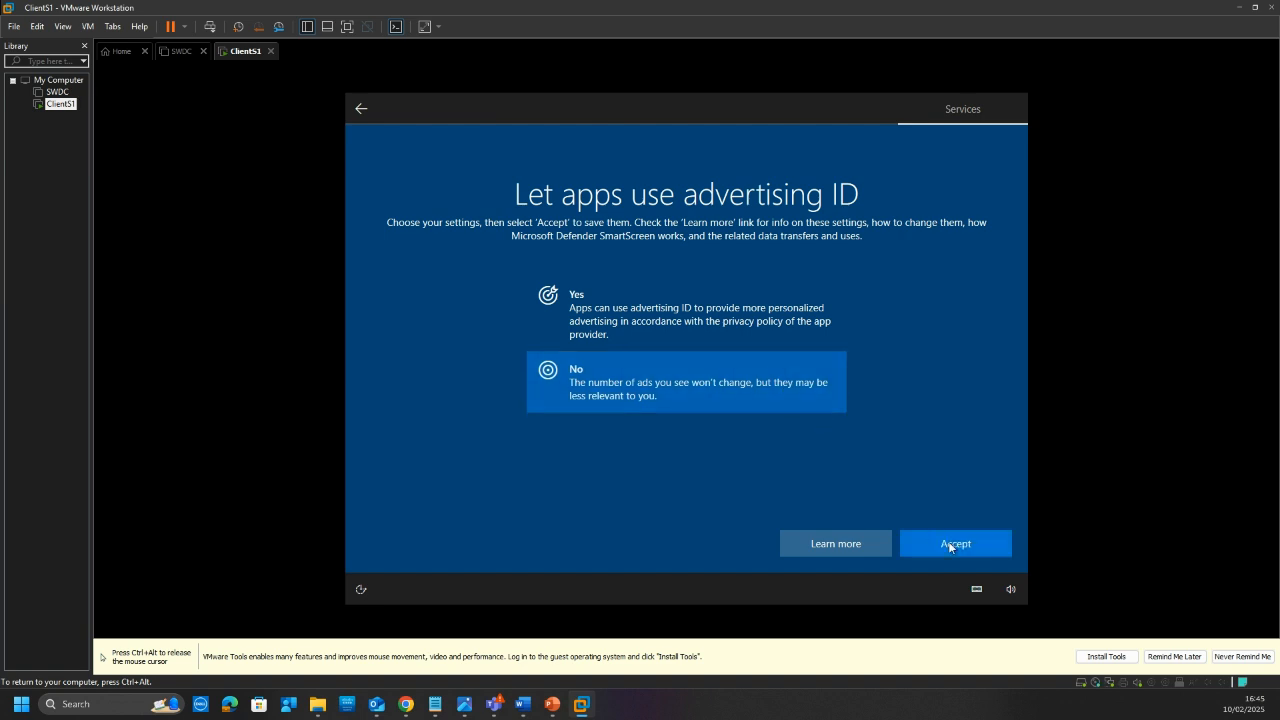
{"action": "left_click", "coordinate": [956, 550]}
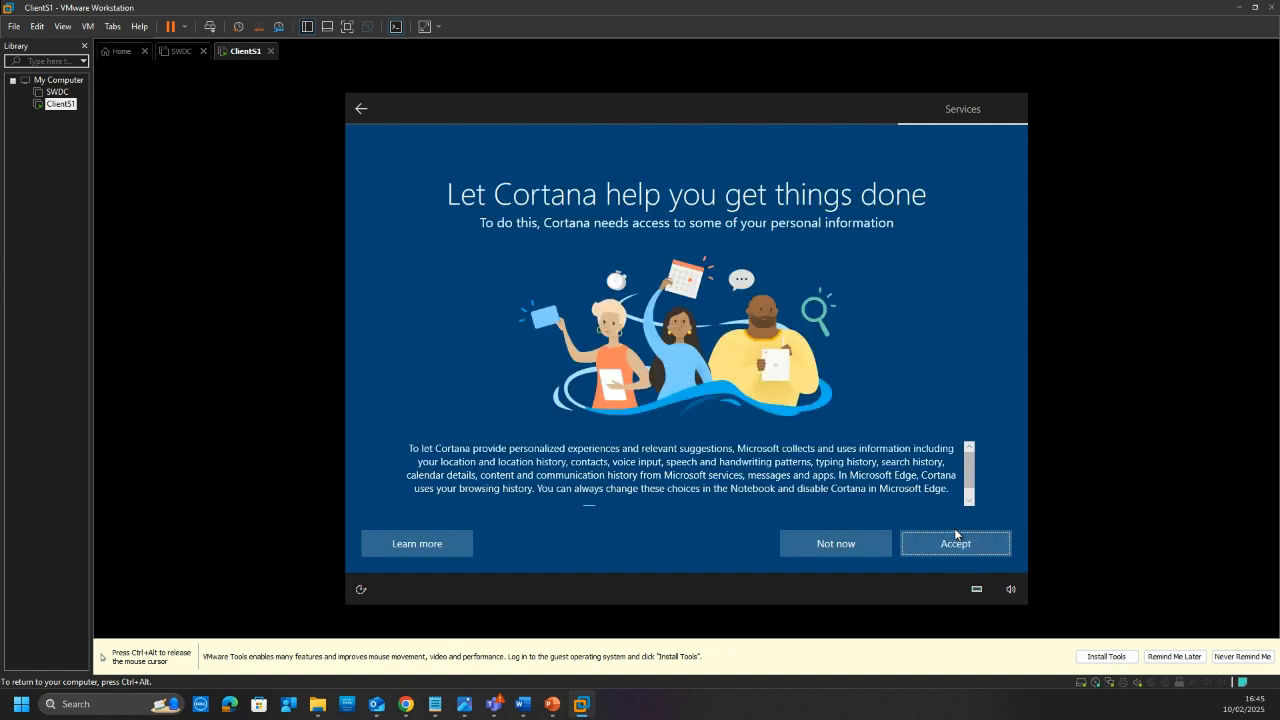
Decline Cortana for now and dismiss the display driver notification on the guest's new desktop.
{"action": "left_click", "coordinate": [869, 544]}
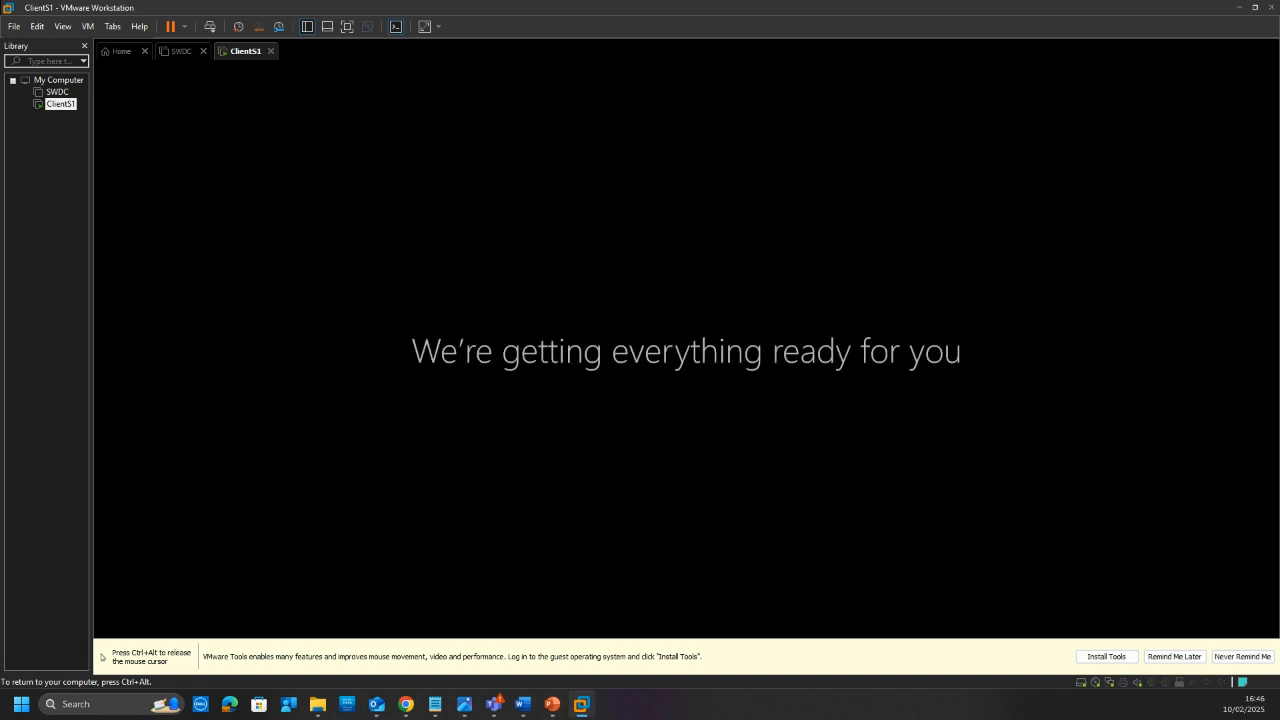
{"action": "key", "text": "ctrl+alt"}
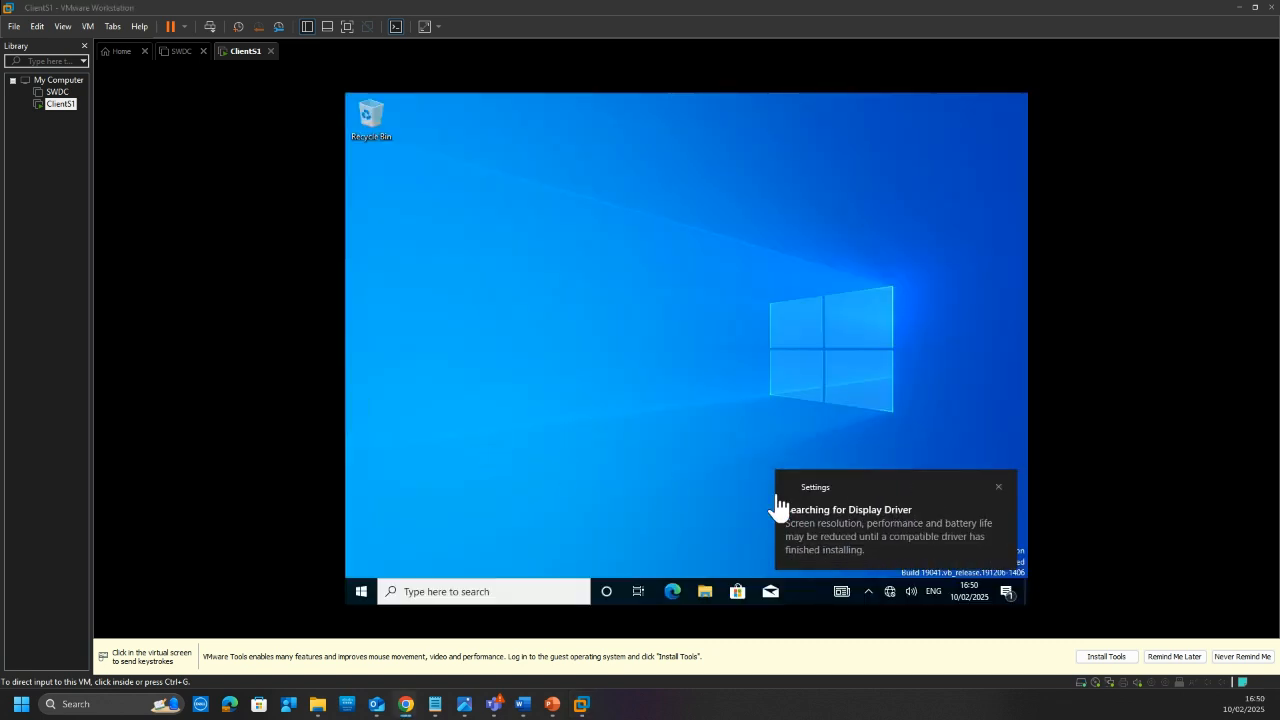
{"action": "left_click", "coordinate": [996, 491]}
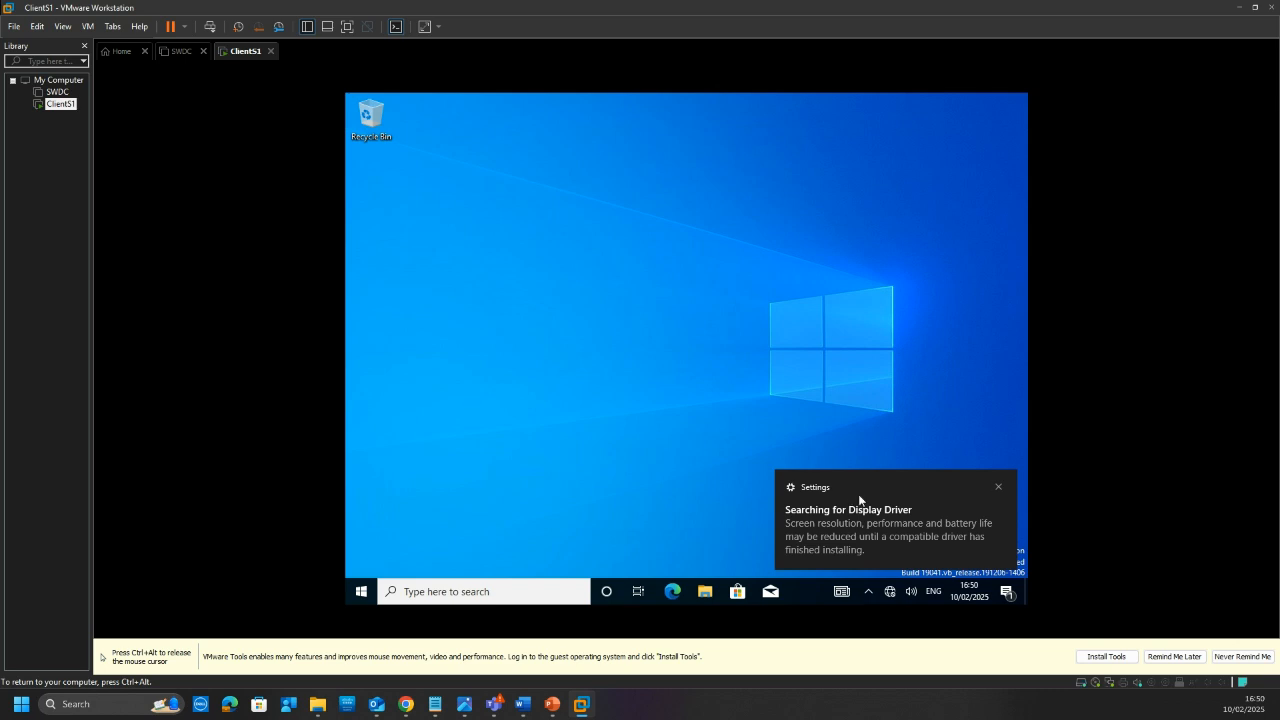
{"action": "left_click", "coordinate": [998, 487]}
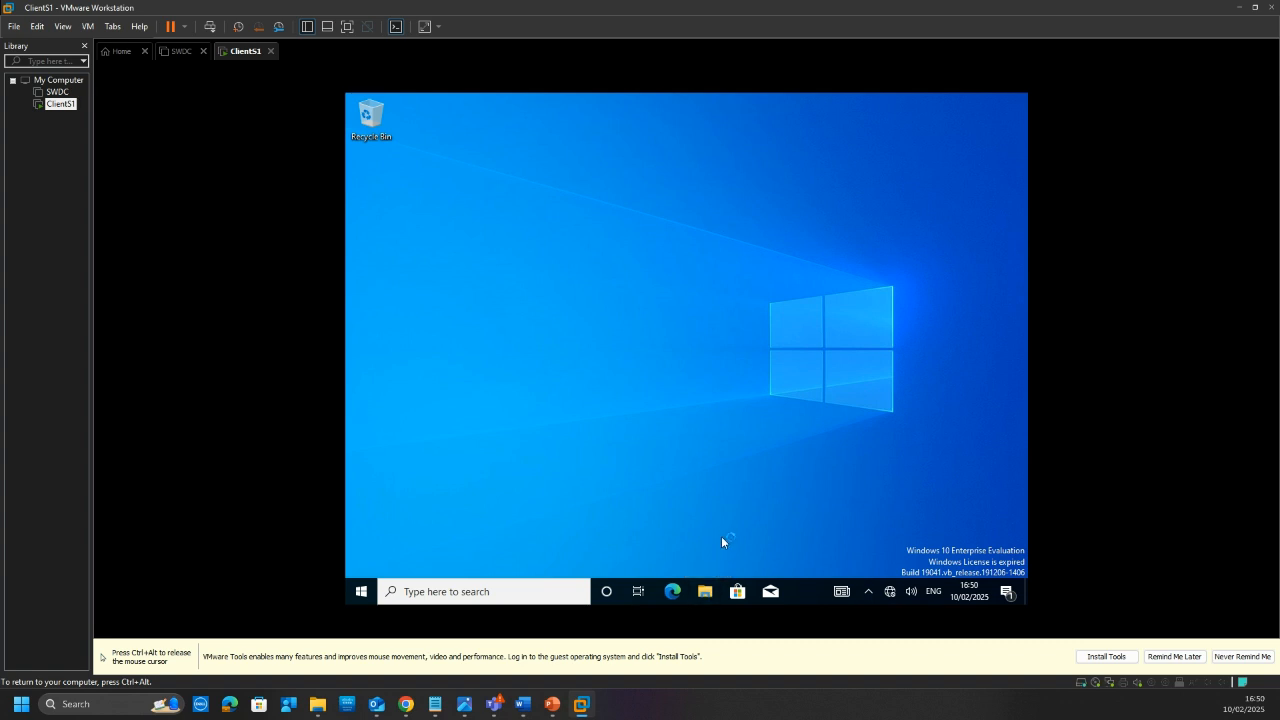
Open File Explorer in the guest and run ncpa.cpl from the Run dialog.
{"action": "key", "text": "ctrl+alt"}
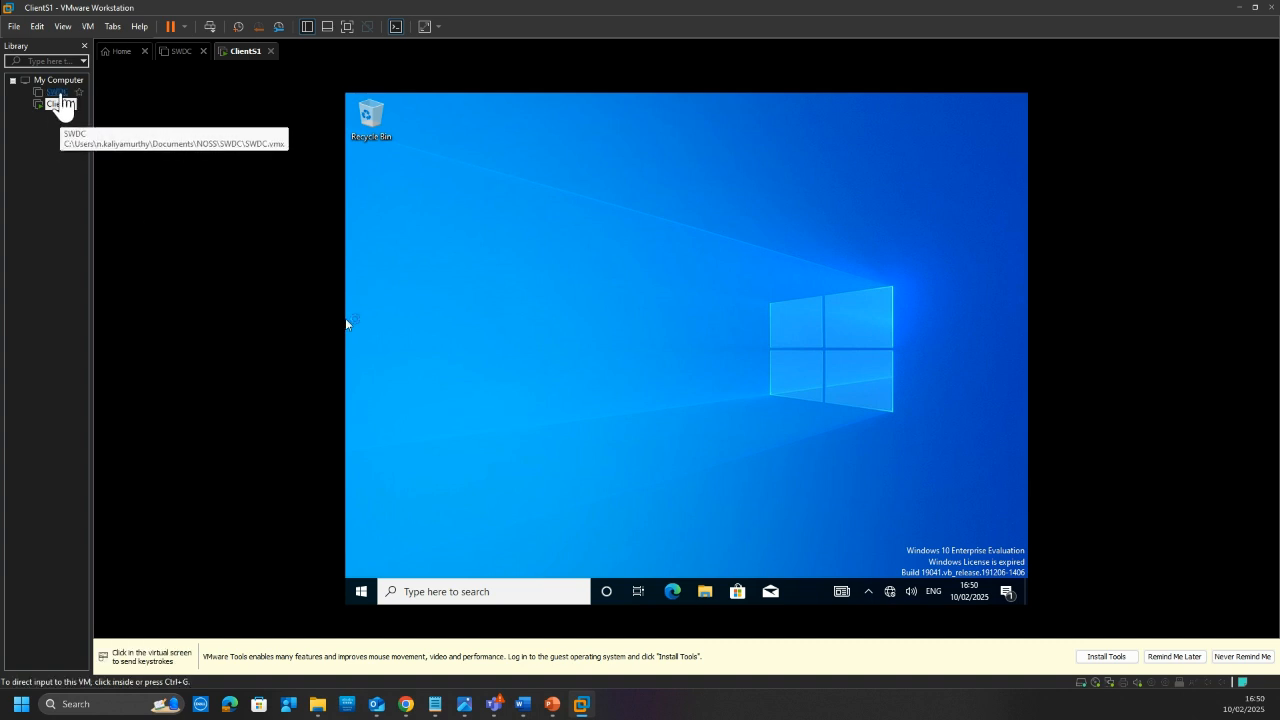
{"action": "key", "text": "super+r"}
{"action": "left_click", "coordinate": [518, 508]}
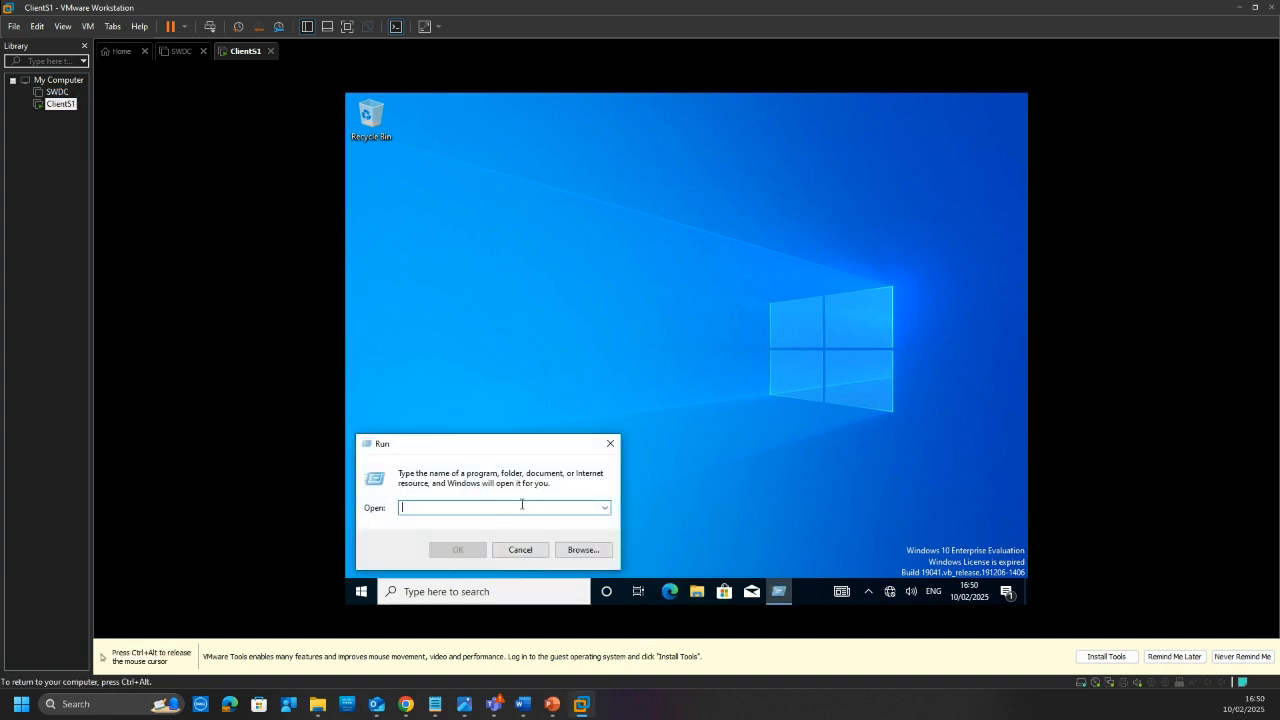
{"action": "key", "text": "super+e"}
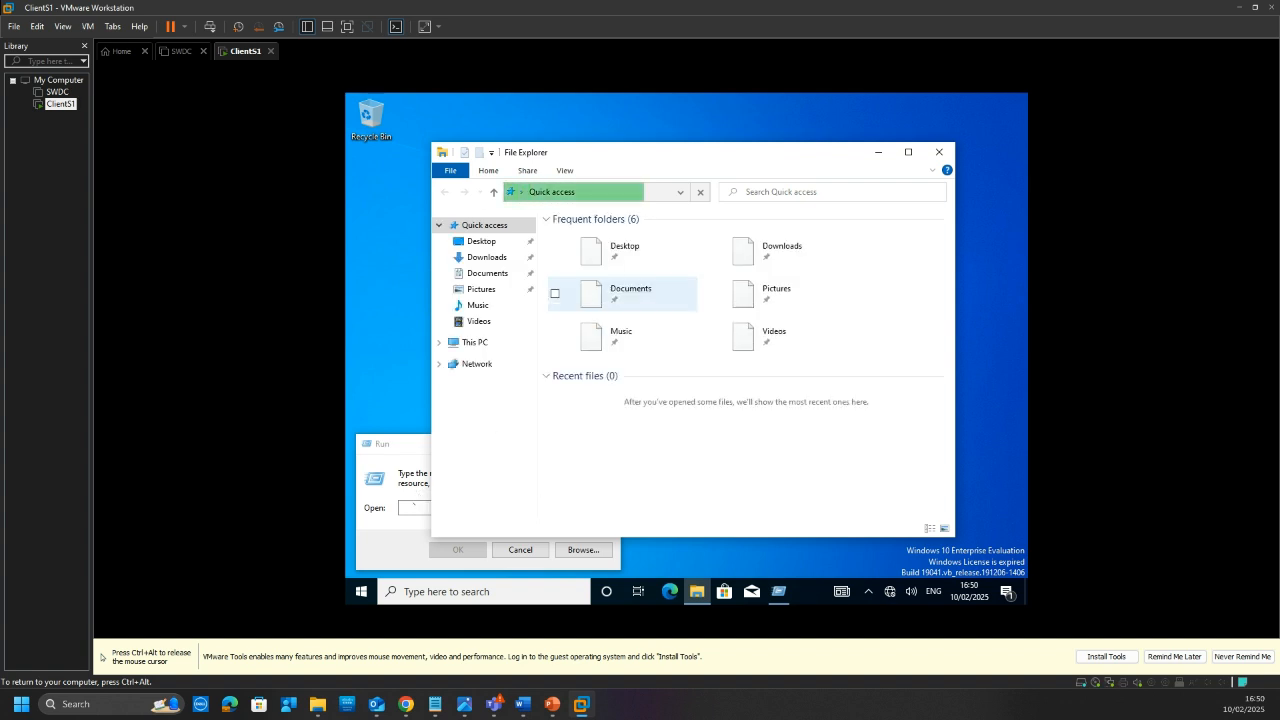
{"action": "left_click", "coordinate": [408, 510]}
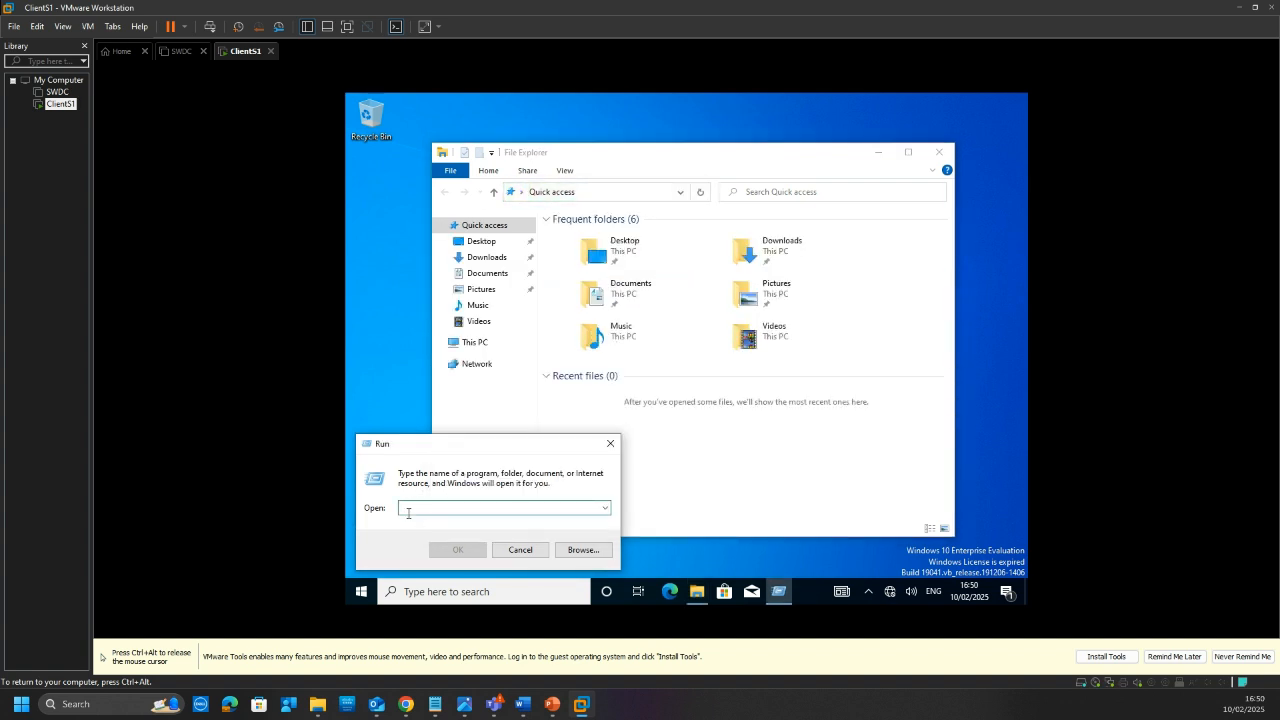
{"action": "type", "text": "ncpa.cpl"}
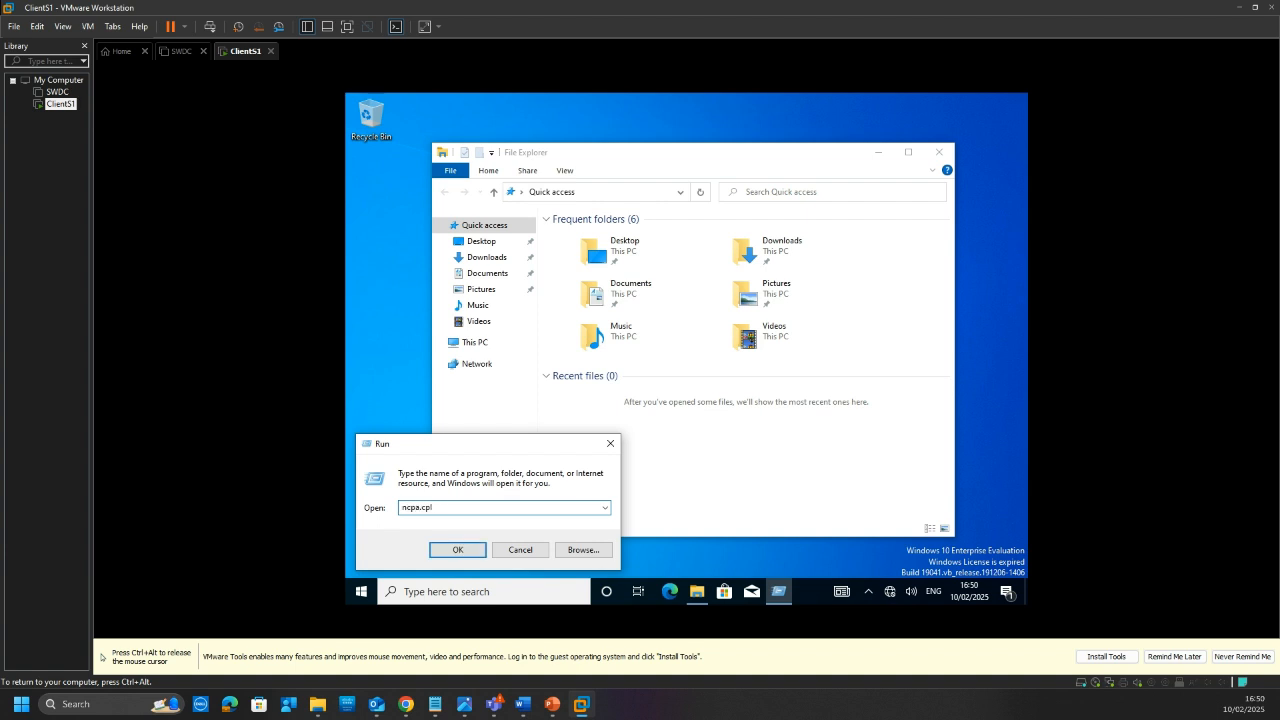
{"action": "key", "text": "Return"}
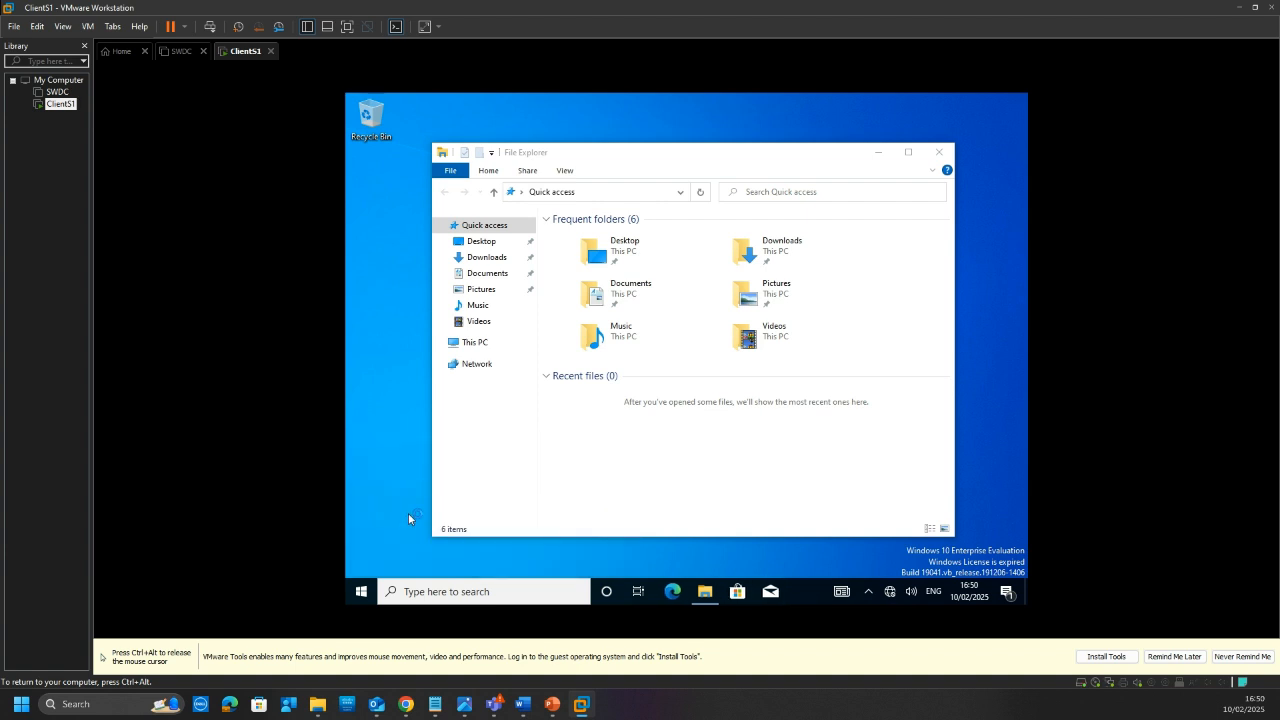
Show This PC in File Explorer, then bring the Network Connections window to the front.
{"action": "left_click", "coordinate": [475, 345]}
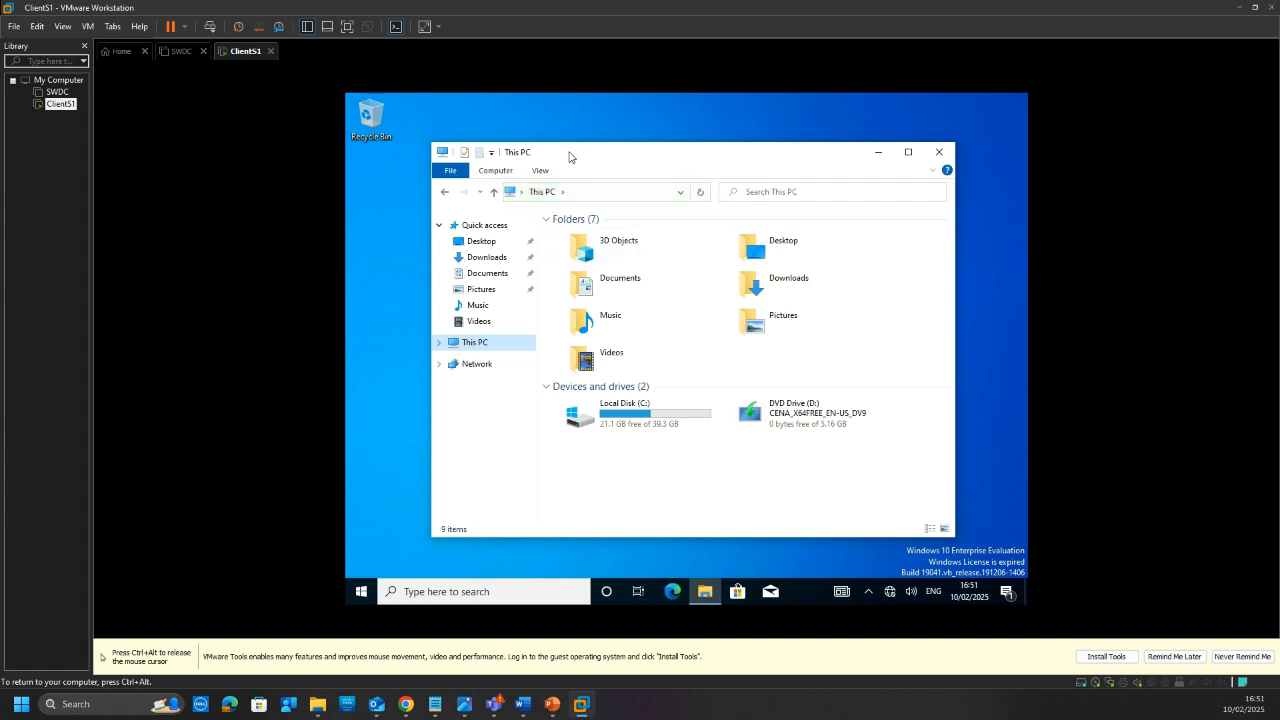
{"action": "mouse_move", "coordinate": [571, 157]}
{"action": "left_mouse_down"}
{"action": "mouse_move", "coordinate": [615, 215]}
{"action": "mouse_move", "coordinate": [606, 264]}
{"action": "mouse_move", "coordinate": [583, 158]}
{"action": "left_mouse_up"}
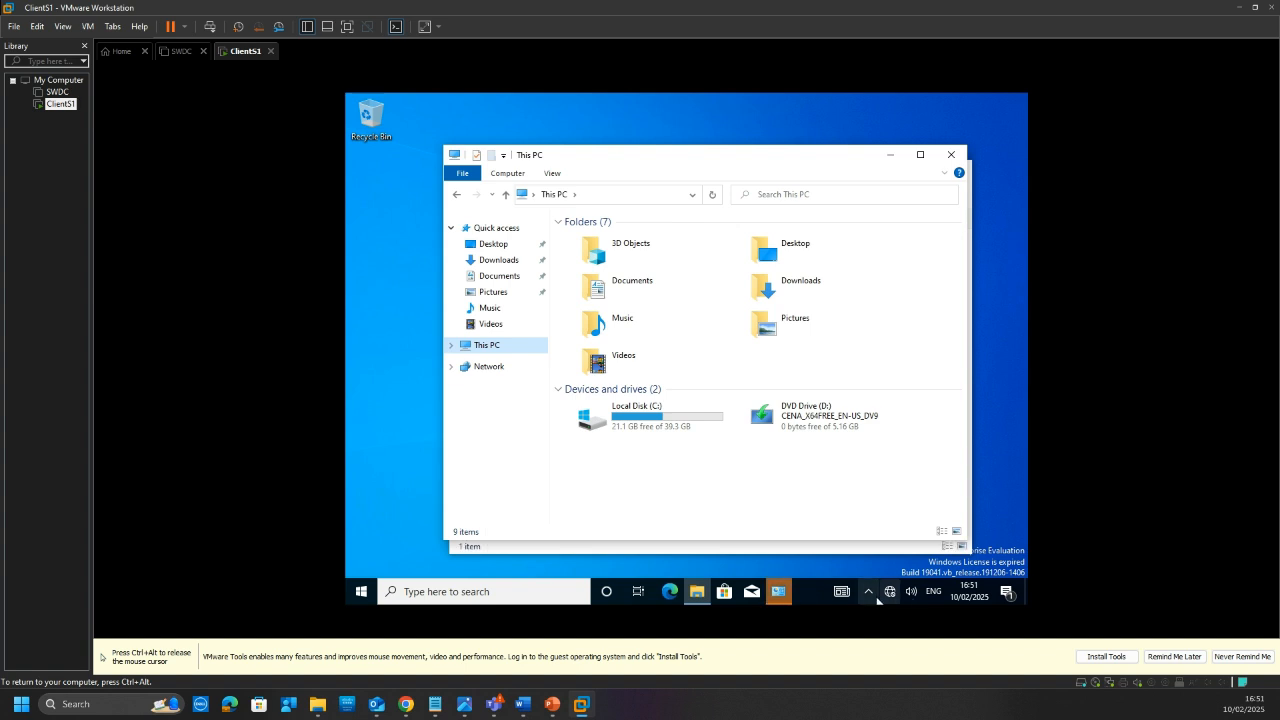
{"action": "left_click", "coordinate": [779, 592]}
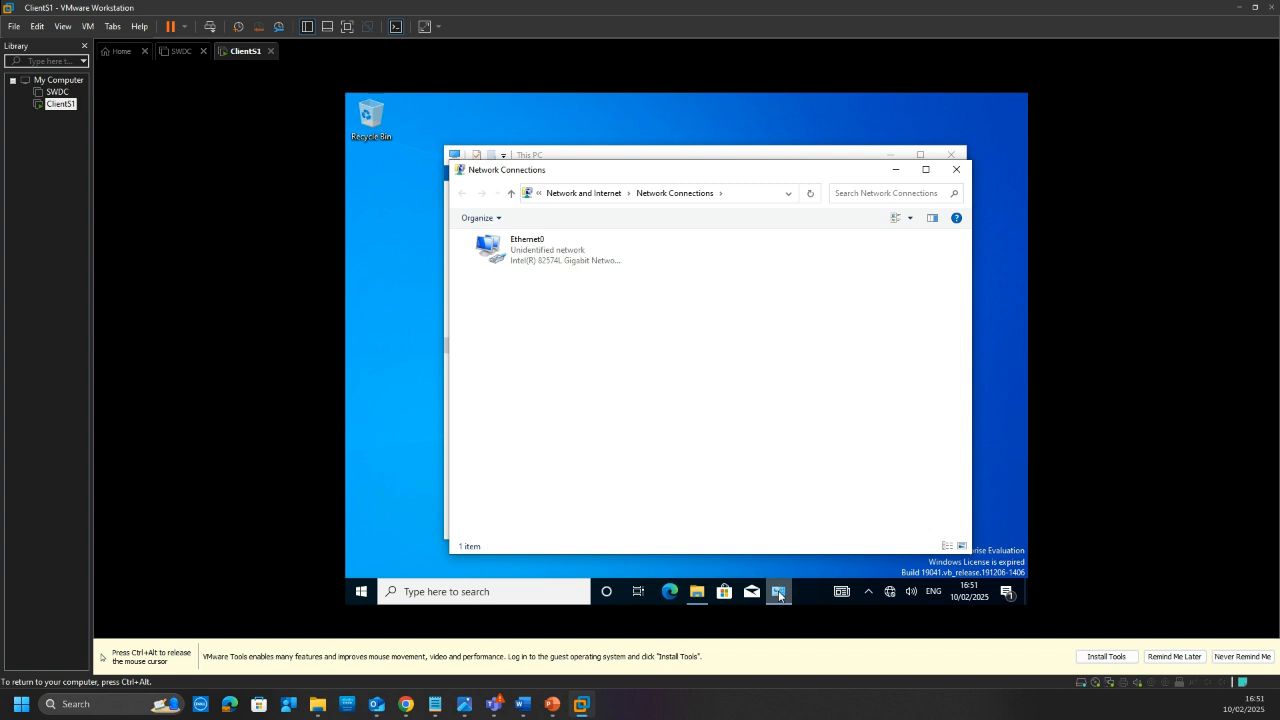
Request the VMware Tools installation for ClientS1 and minimize the guest's Network Connections window.
{"action": "key", "text": "ctrl+alt"}
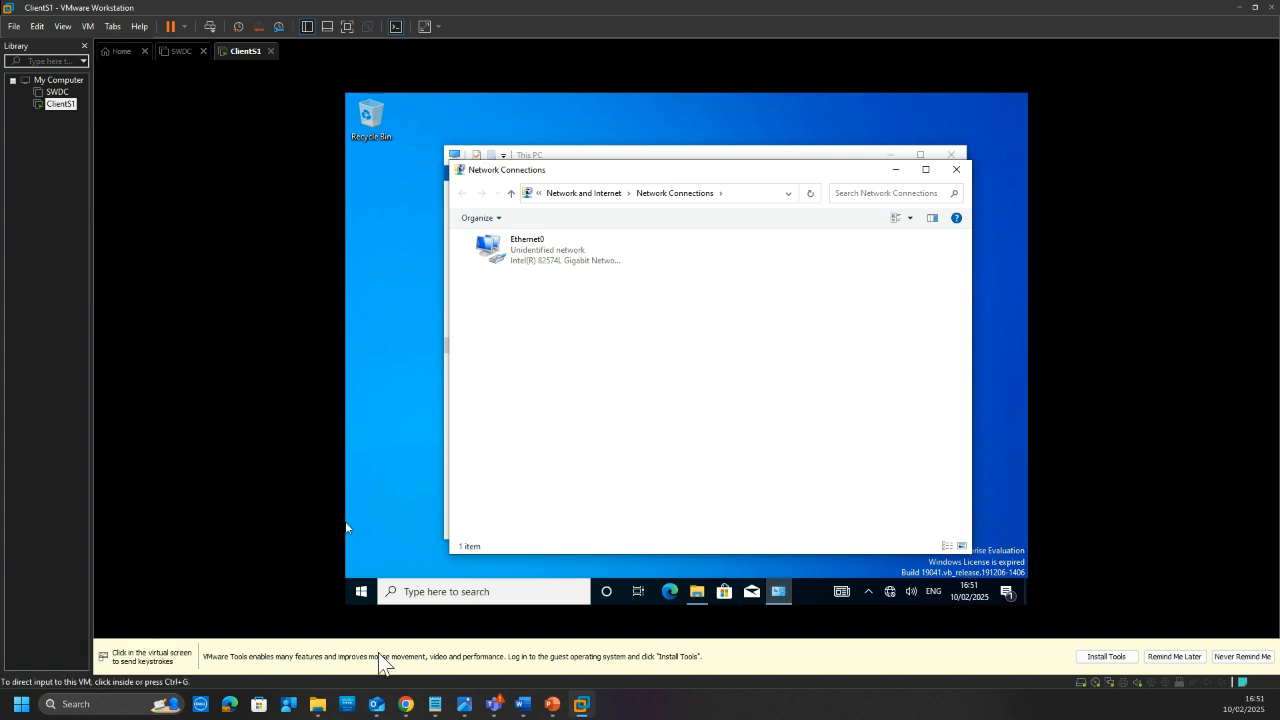
{"action": "left_click", "coordinate": [1107, 660]}
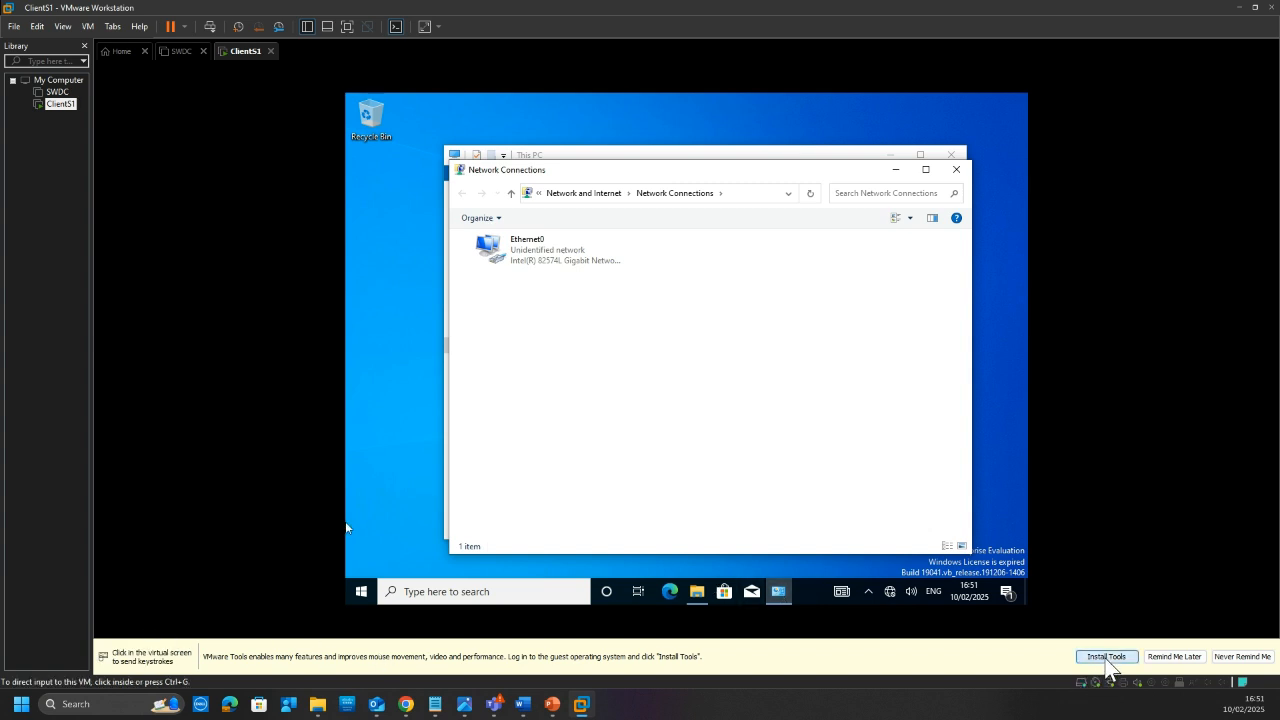
{"action": "left_click", "coordinate": [689, 234]}
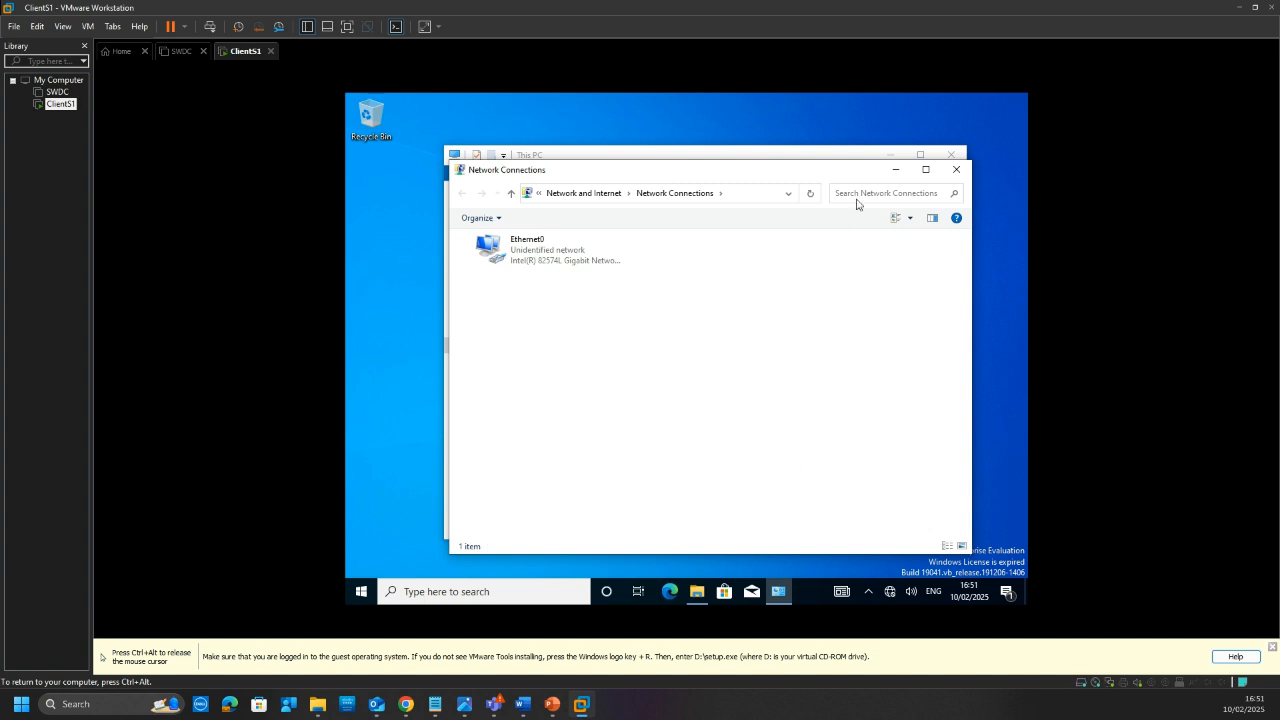
{"action": "left_click", "coordinate": [897, 172]}
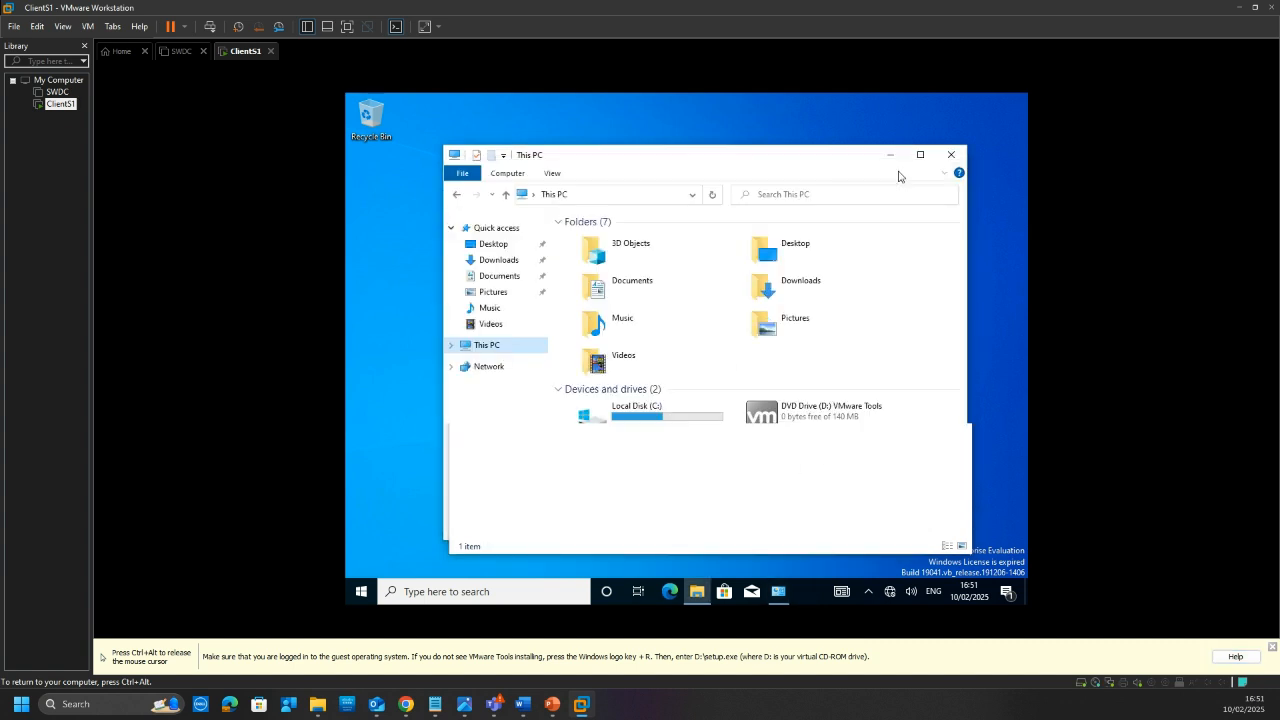
Run the VMware Tools installer from DVD Drive (D:) and allow it to make changes to the device.
{"action": "double_click", "coordinate": [836, 417]}
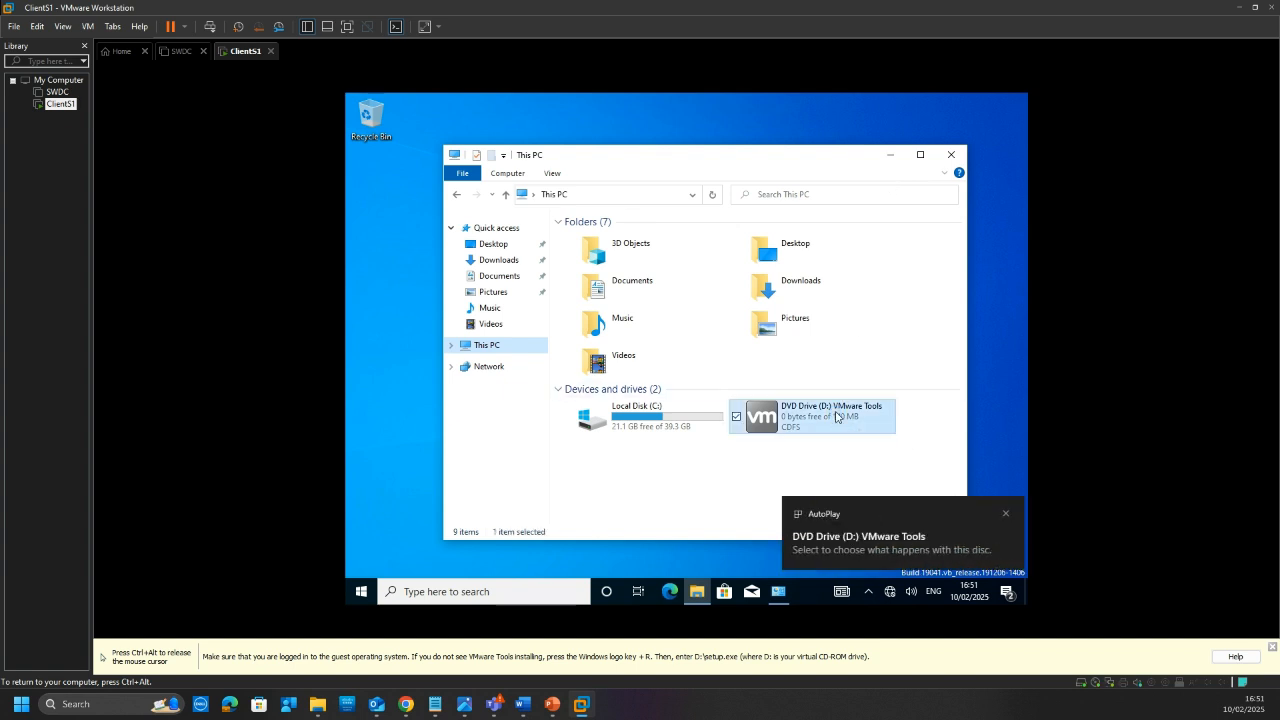
{"action": "right_click", "coordinate": [834, 414]}
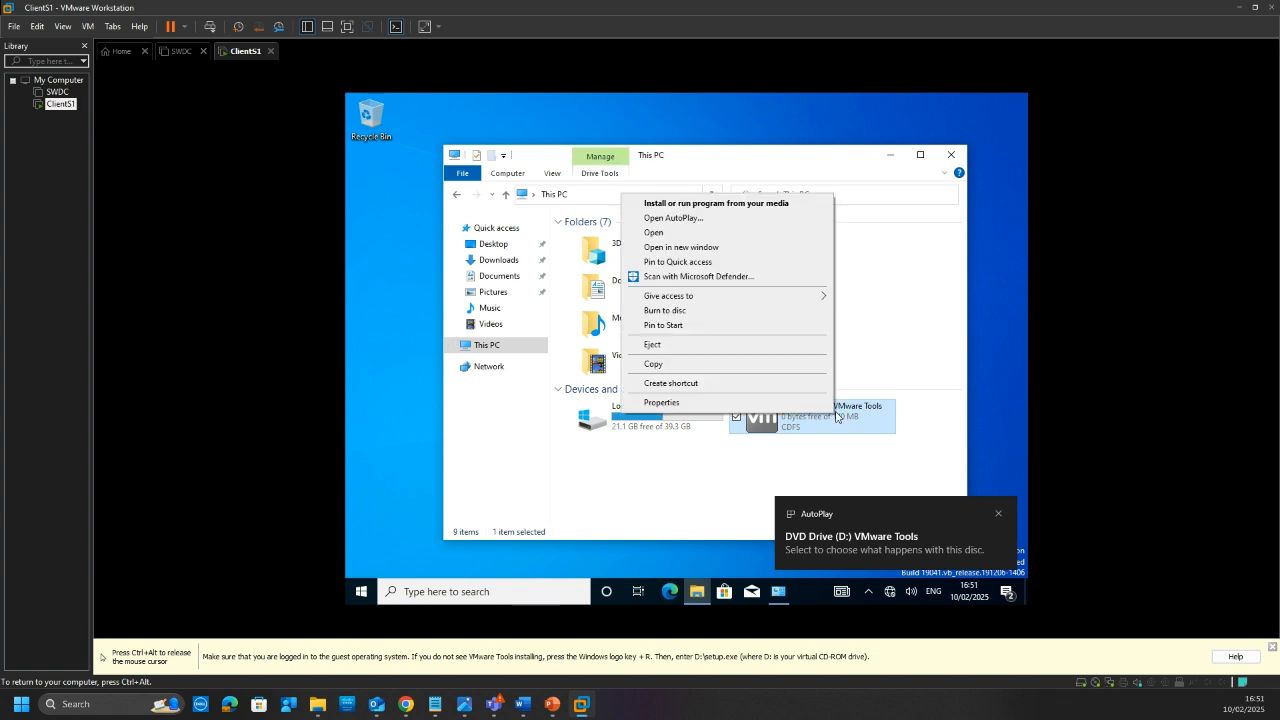
{"action": "left_click", "coordinate": [772, 205]}
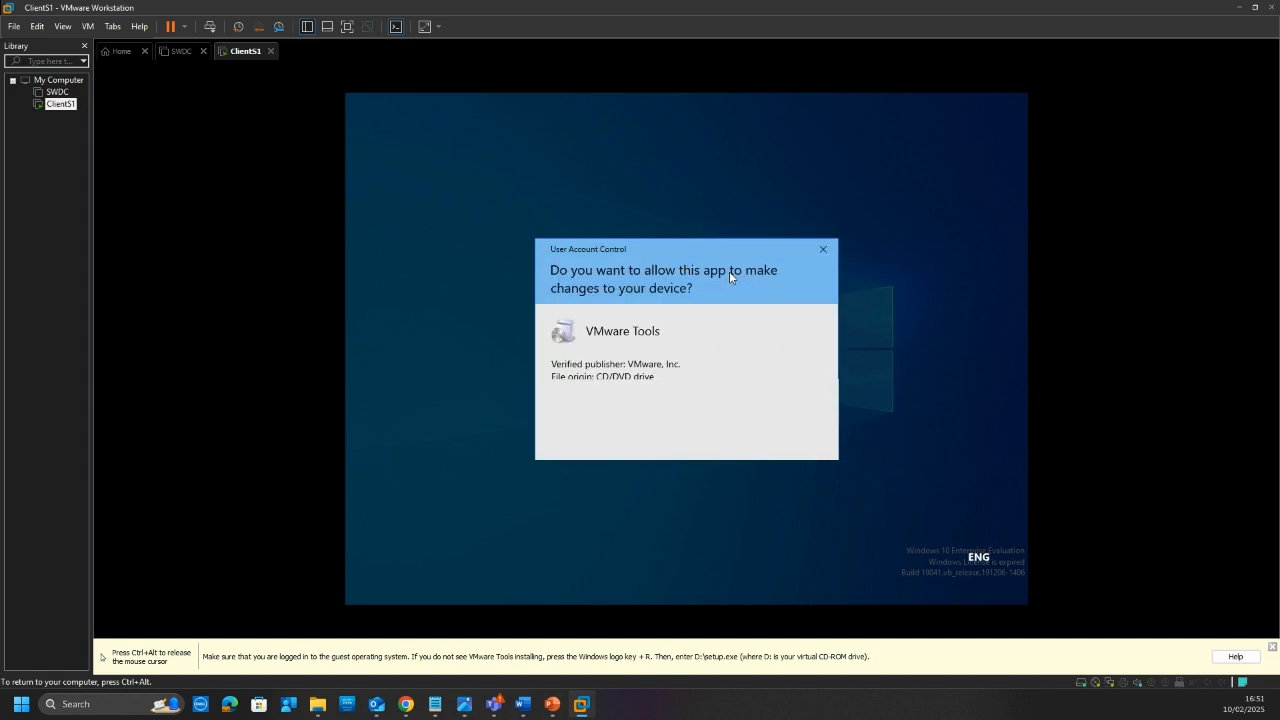
{"action": "left_click", "coordinate": [632, 441]}
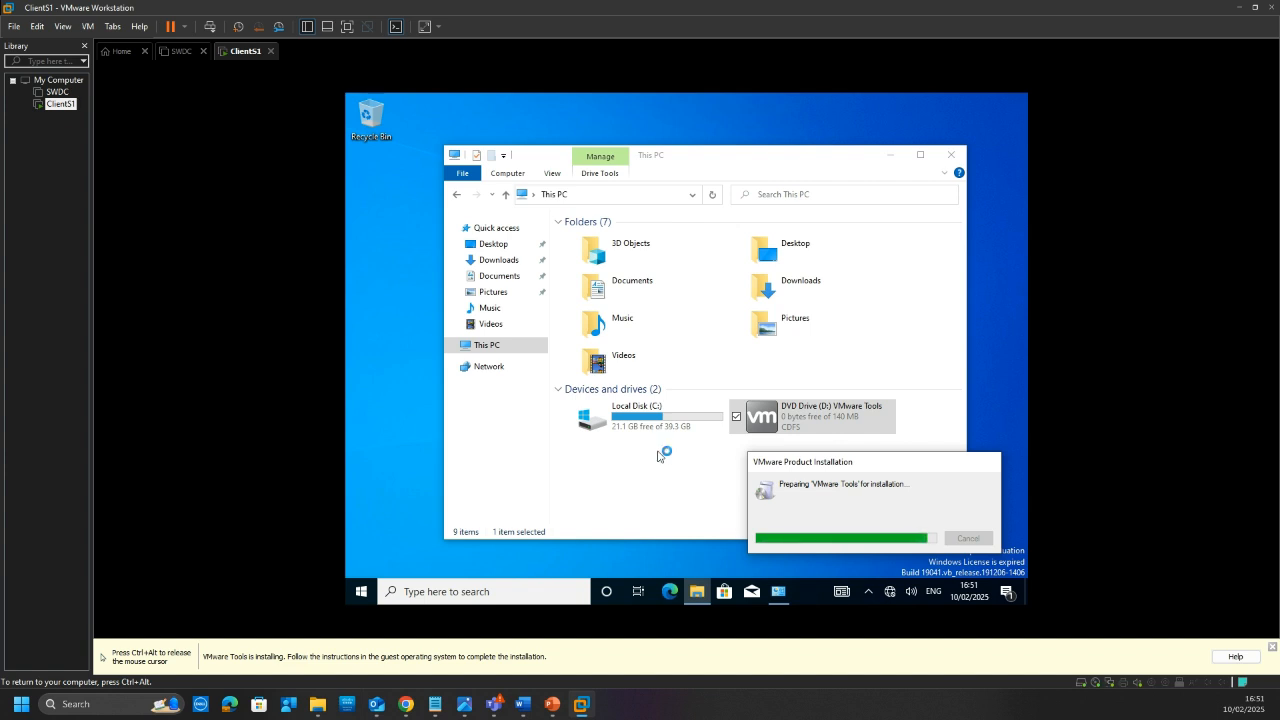
Go through the VMware Tools setup wizard with the Typical setup type and start the installation.
{"action": "key", "text": "ctrl+alt"}
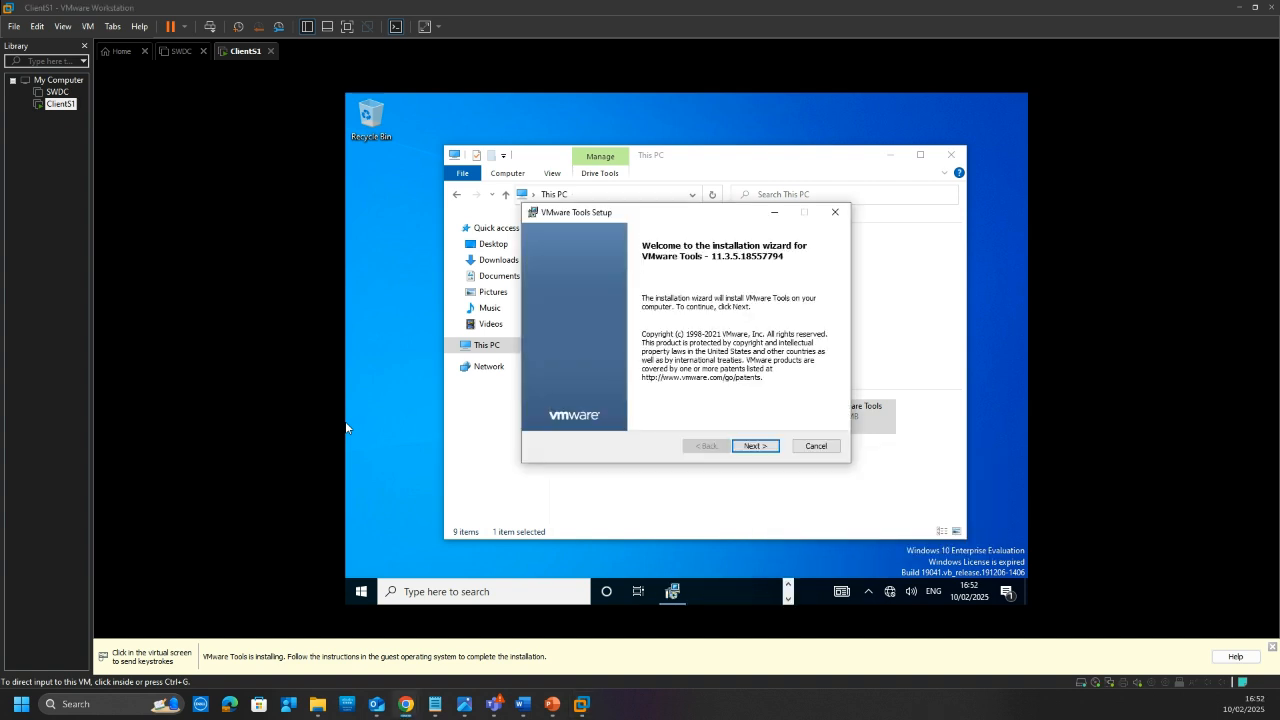
{"action": "left_click", "coordinate": [345, 428]}
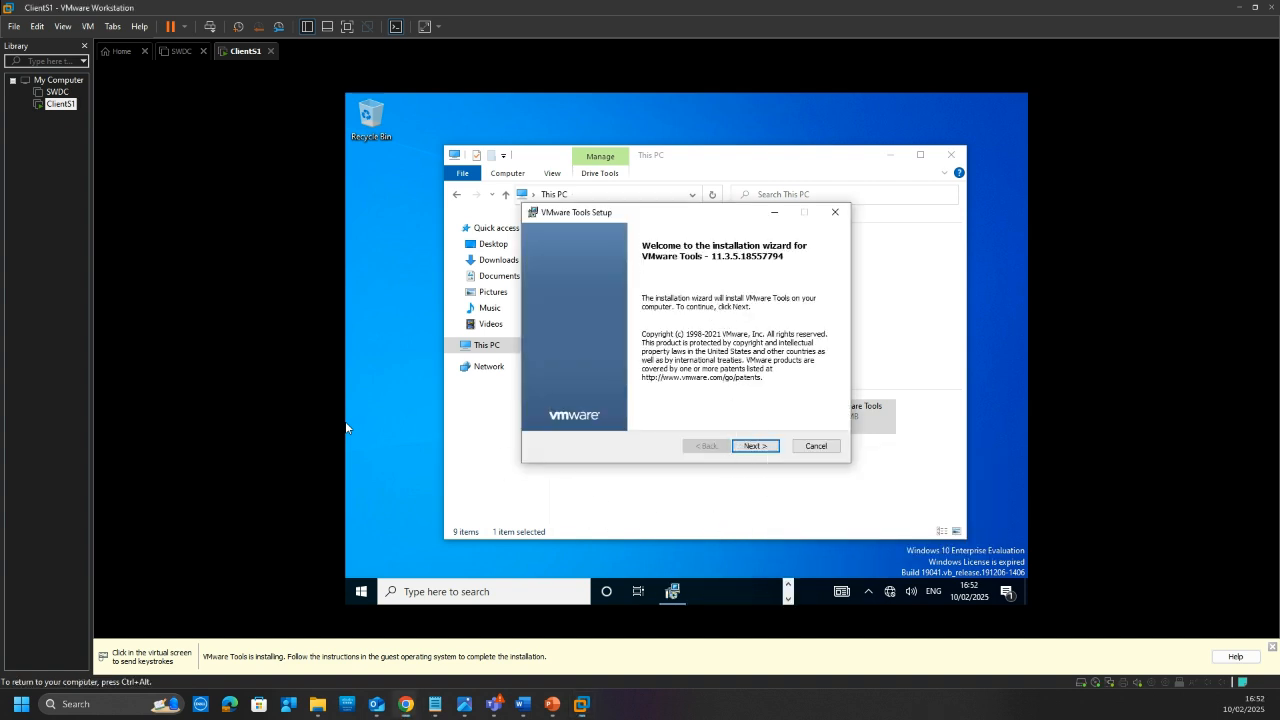
{"action": "left_click", "coordinate": [764, 446]}
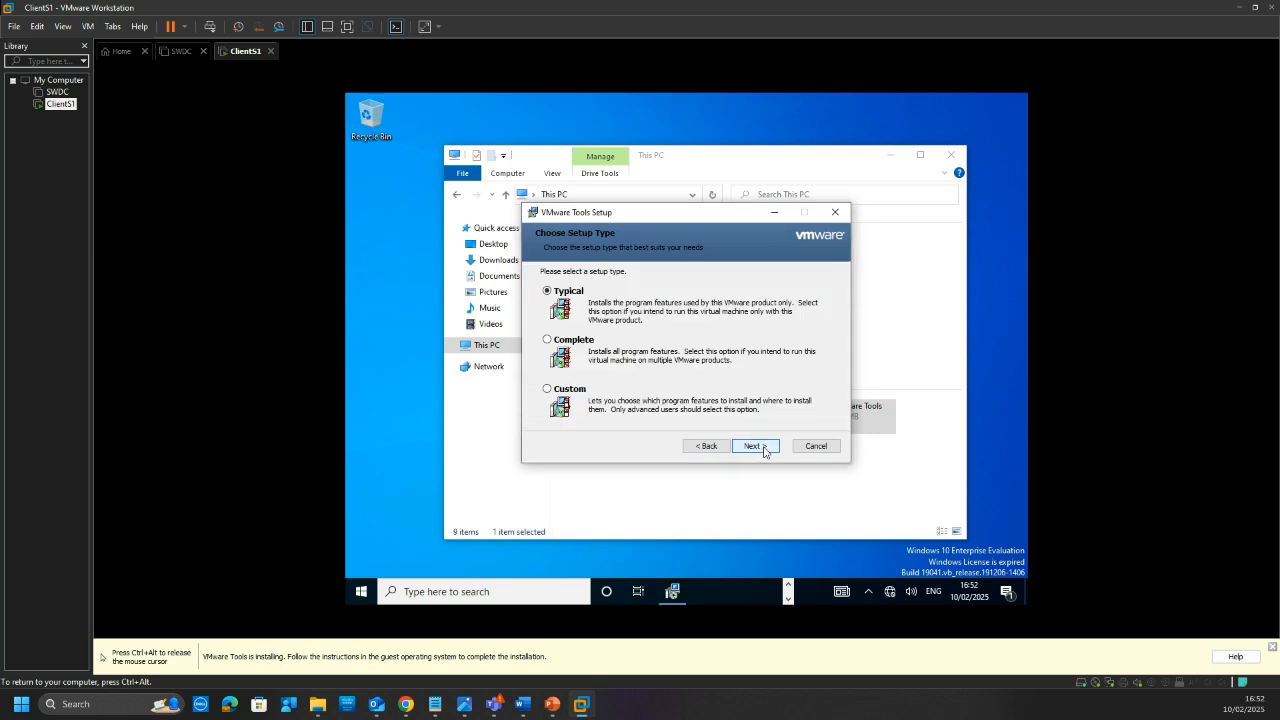
{"action": "left_click", "coordinate": [762, 446]}
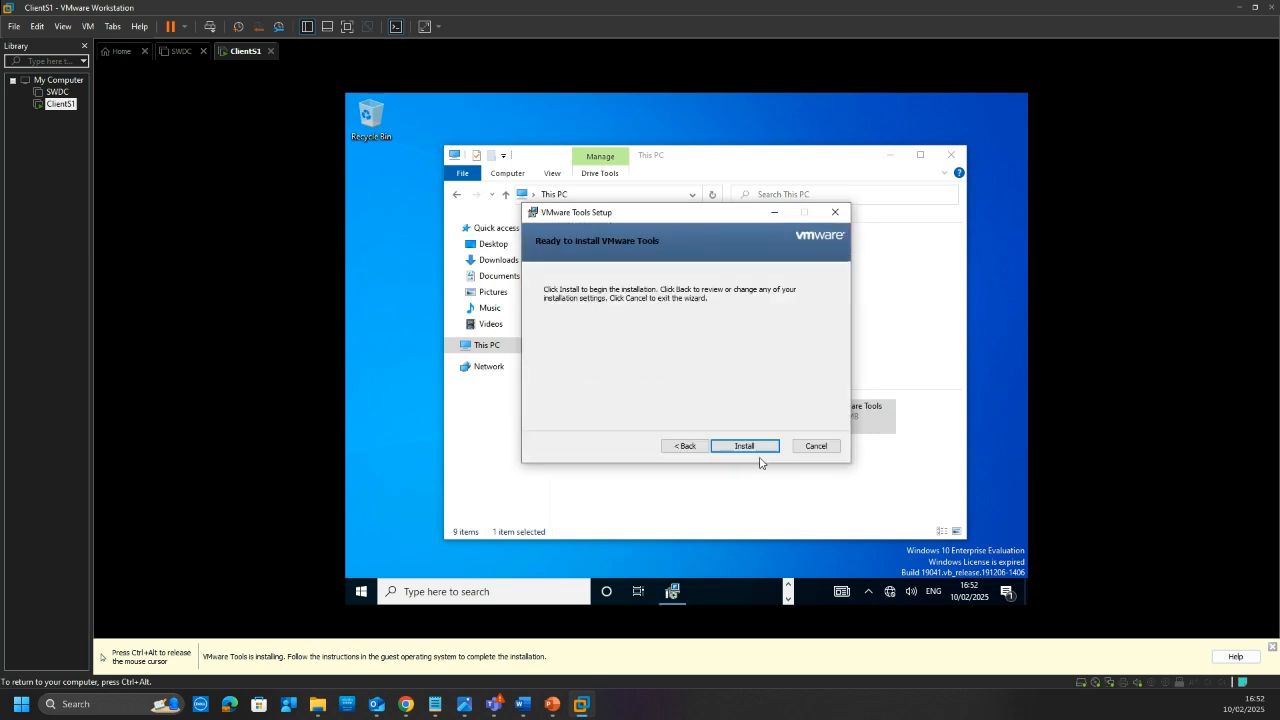
{"action": "left_click", "coordinate": [759, 451]}
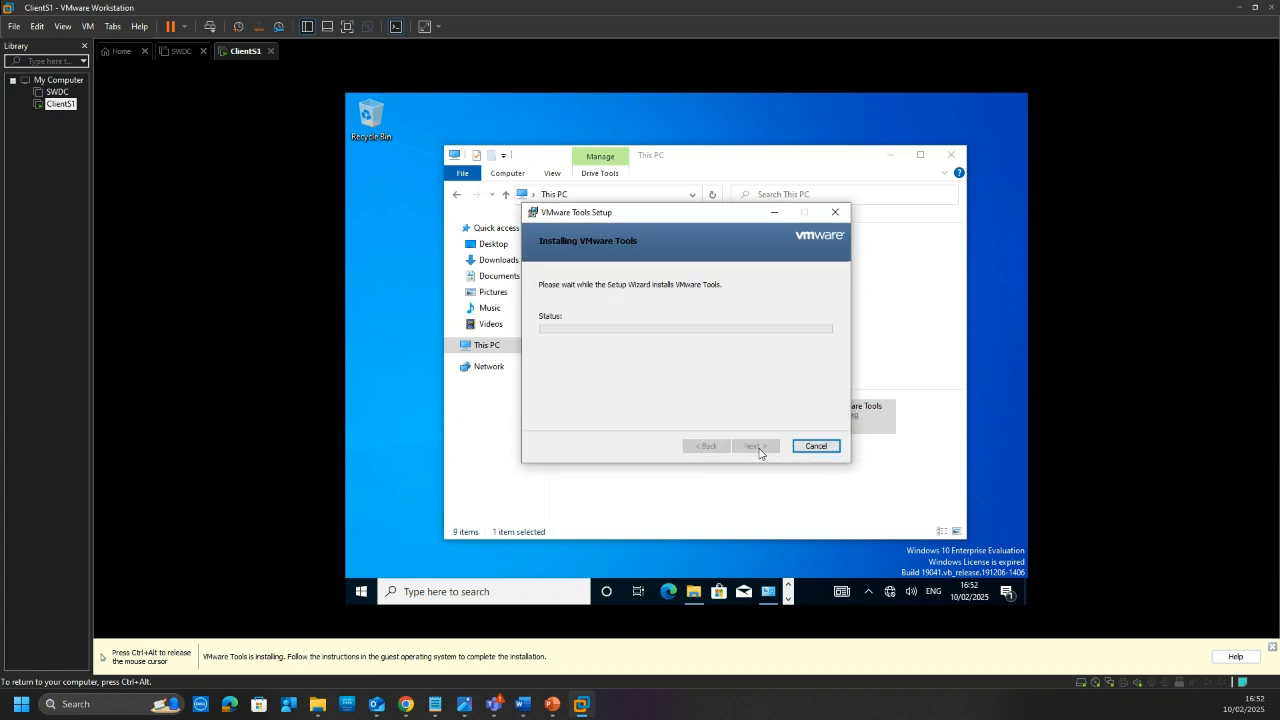
{"action": "key", "text": "ctrl+alt"}
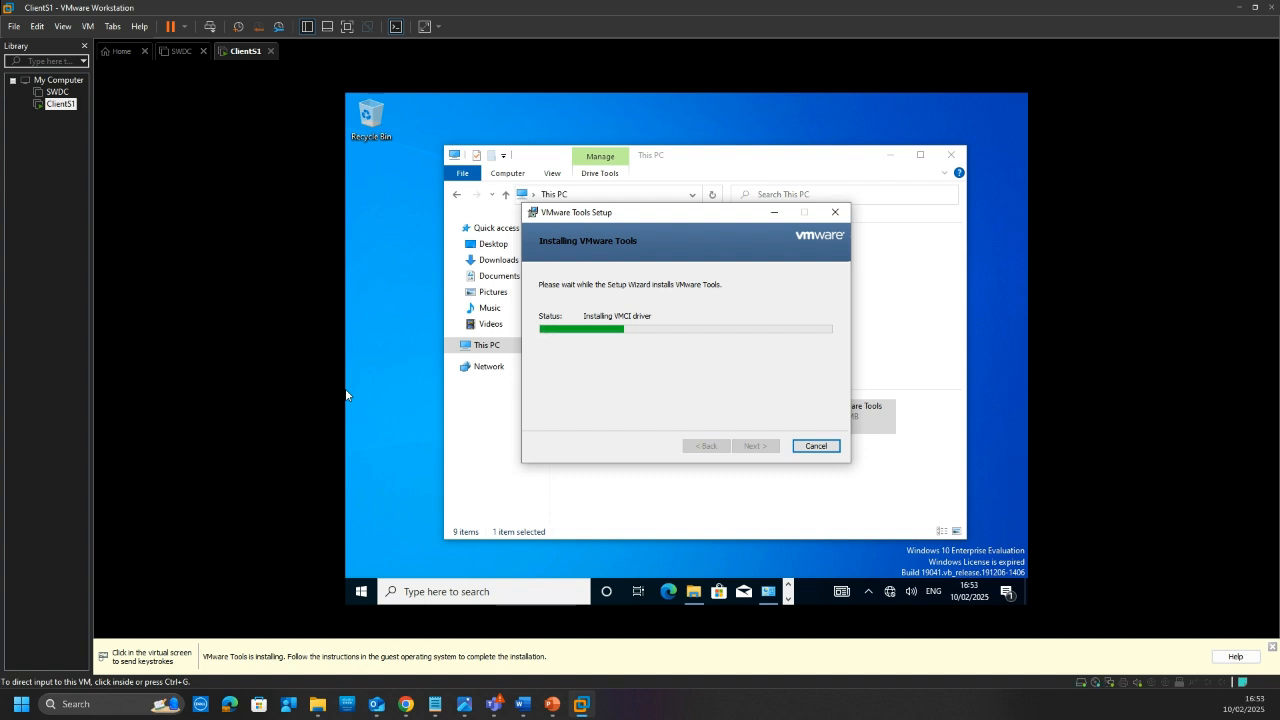
{"action": "left_click", "coordinate": [348, 394]}
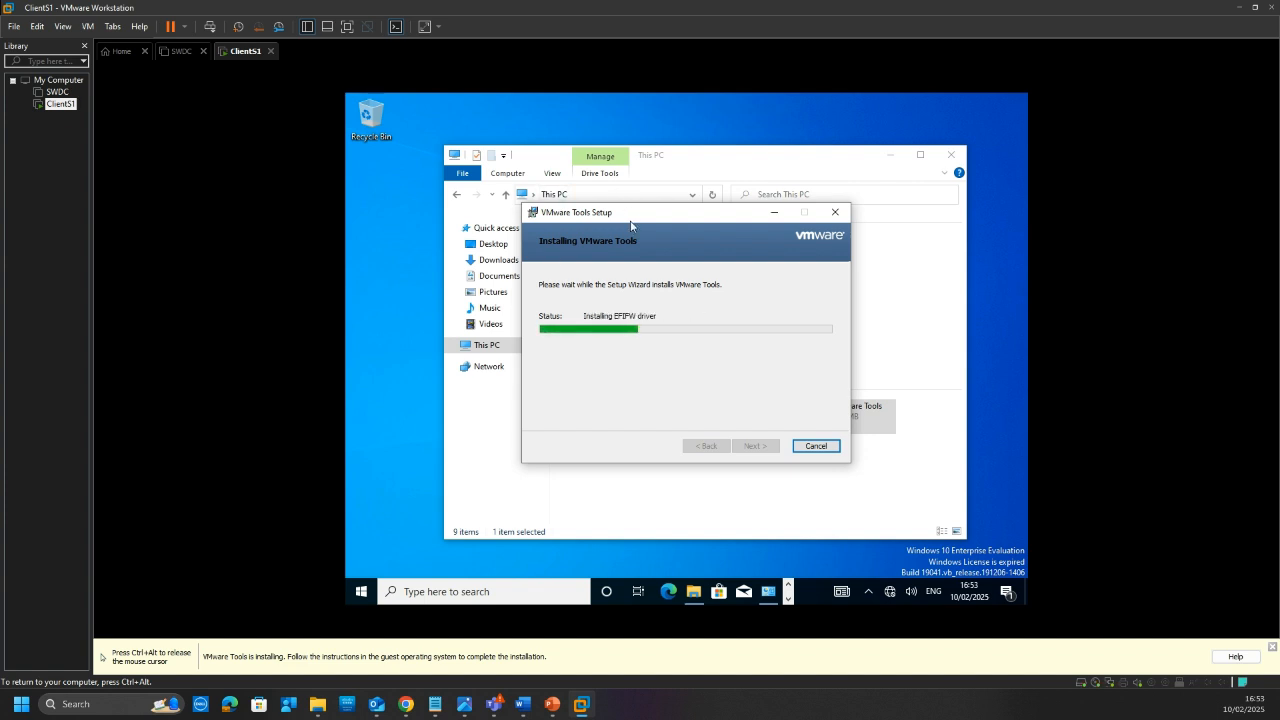
{"action": "key", "text": "ctrl+alt"}
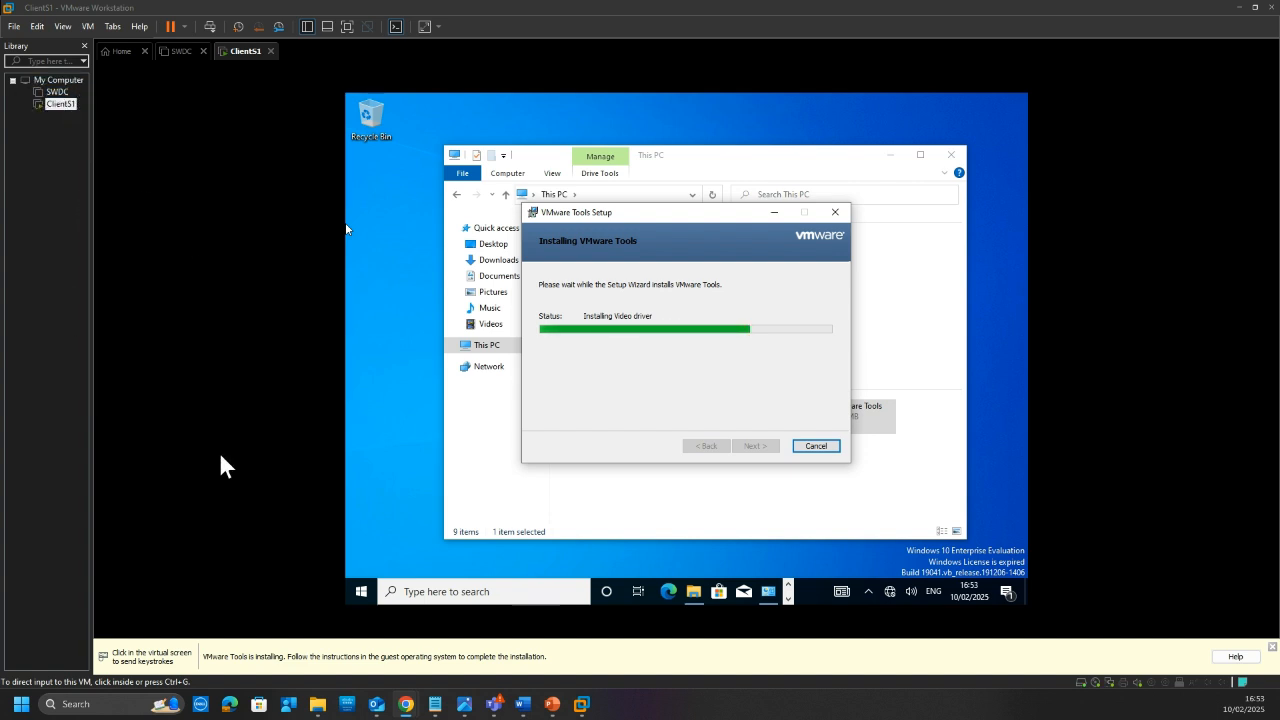
{"action": "left_click", "coordinate": [87, 27]}
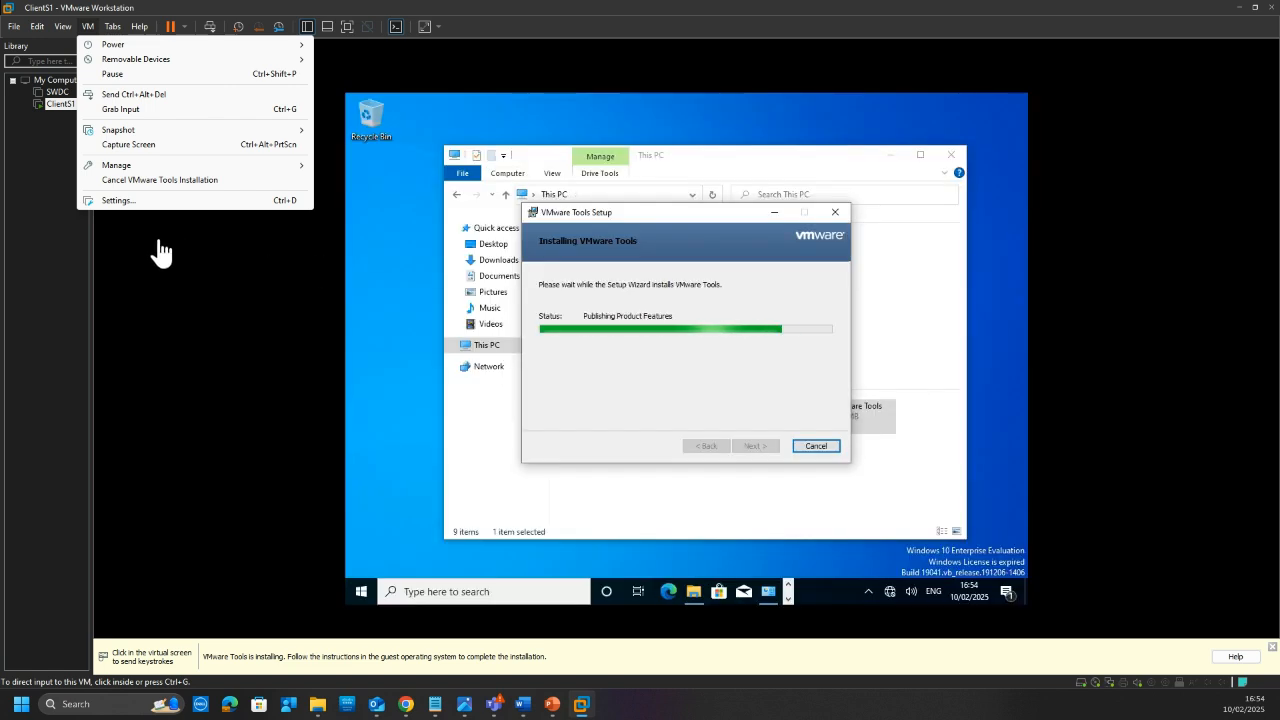
{"action": "left_click", "coordinate": [158, 240]}
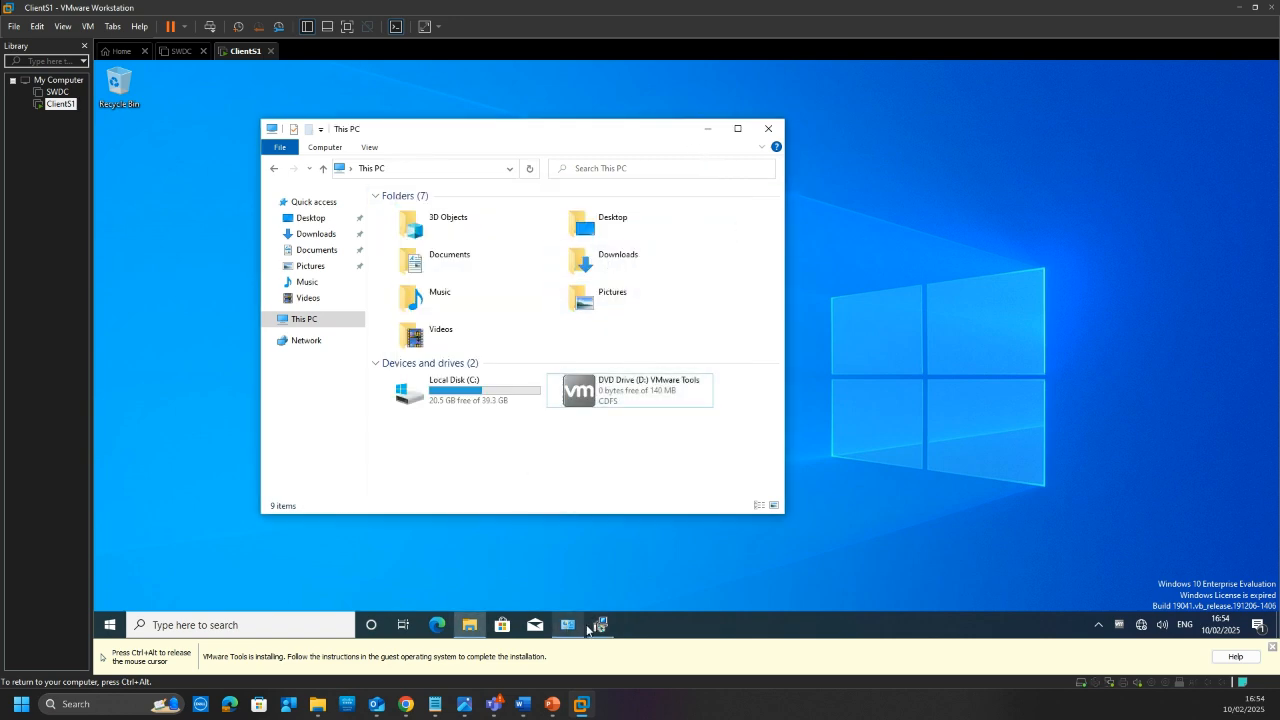
Bring the guest's Network Connections window to the front and maximize it.
{"action": "left_click", "coordinate": [567, 624]}
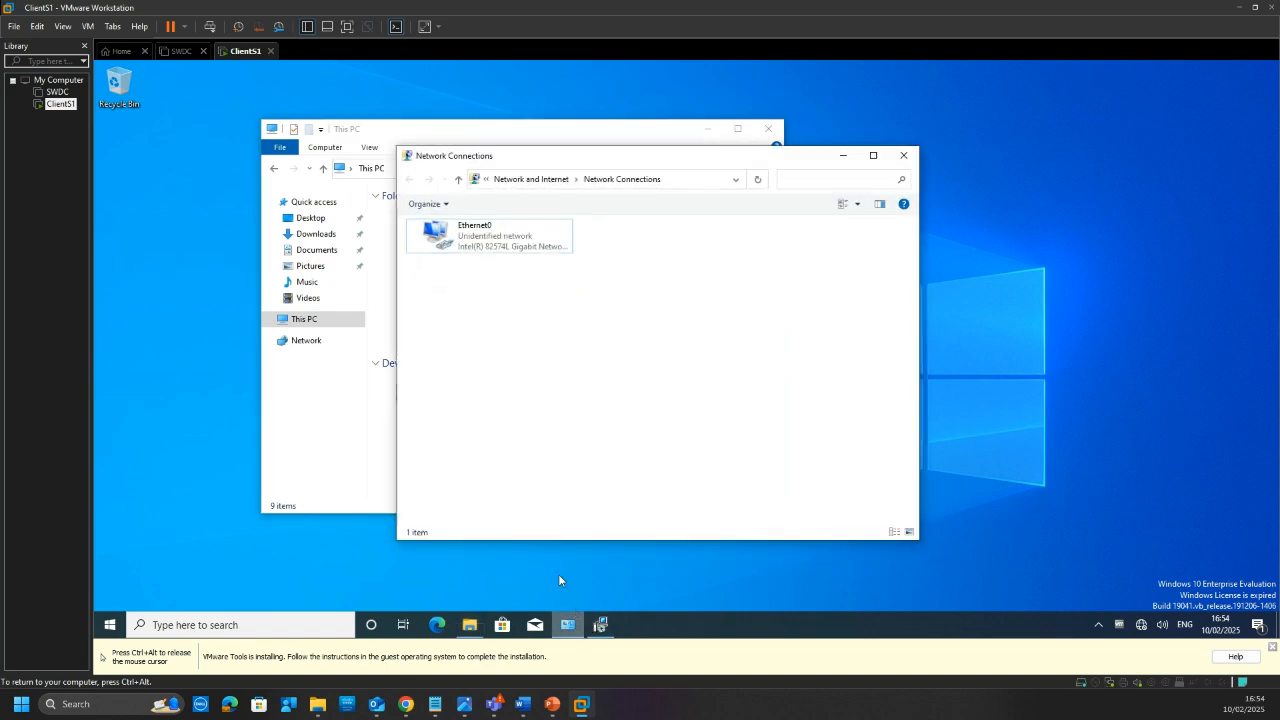
{"action": "double_click", "coordinate": [635, 160]}
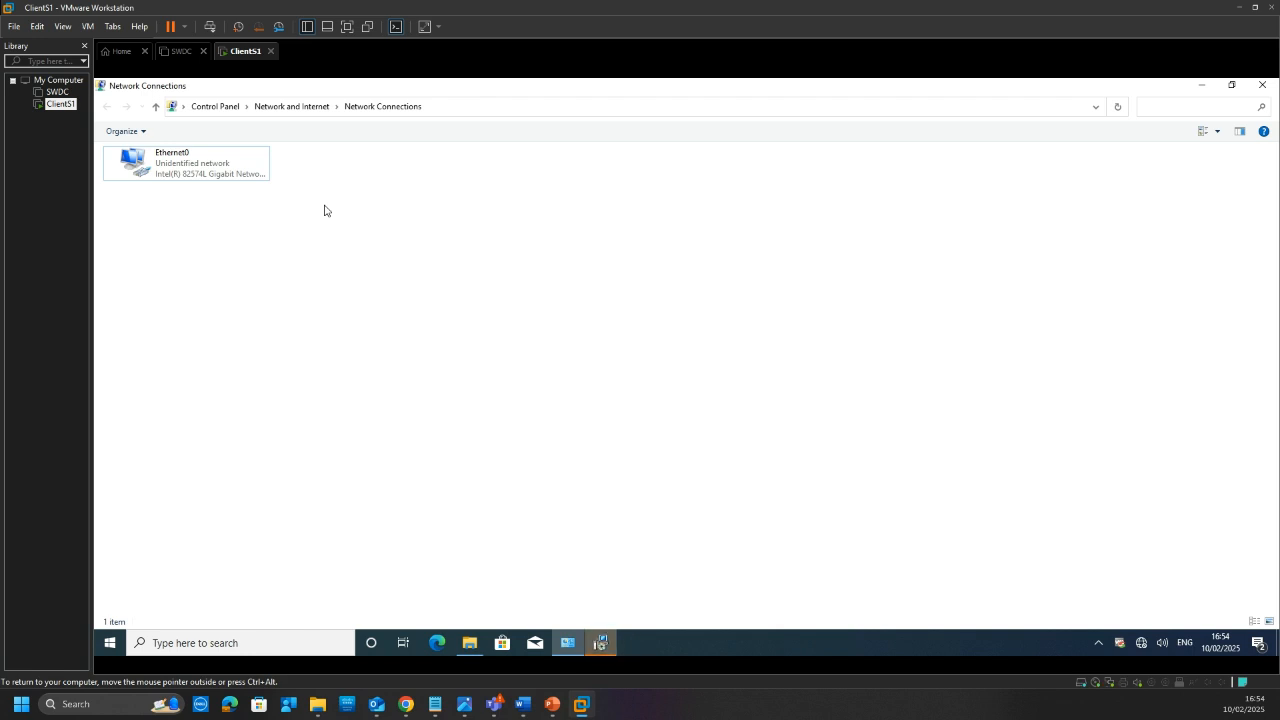
Finish the VMware Tools setup without restarting the system and dismiss the AutoPlay notification for the DVD drive.
{"action": "left_click", "coordinate": [596, 647]}
{"action": "left_click", "coordinate": [628, 446]}
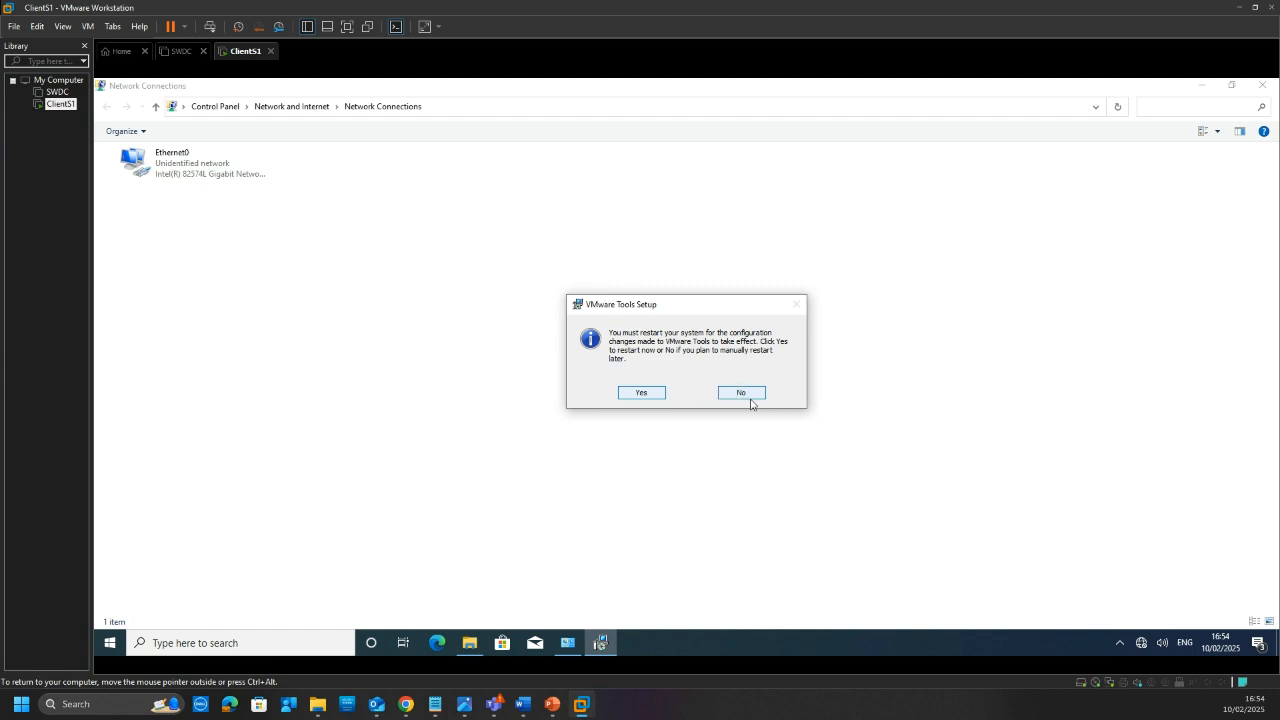
{"action": "left_click", "coordinate": [741, 393]}
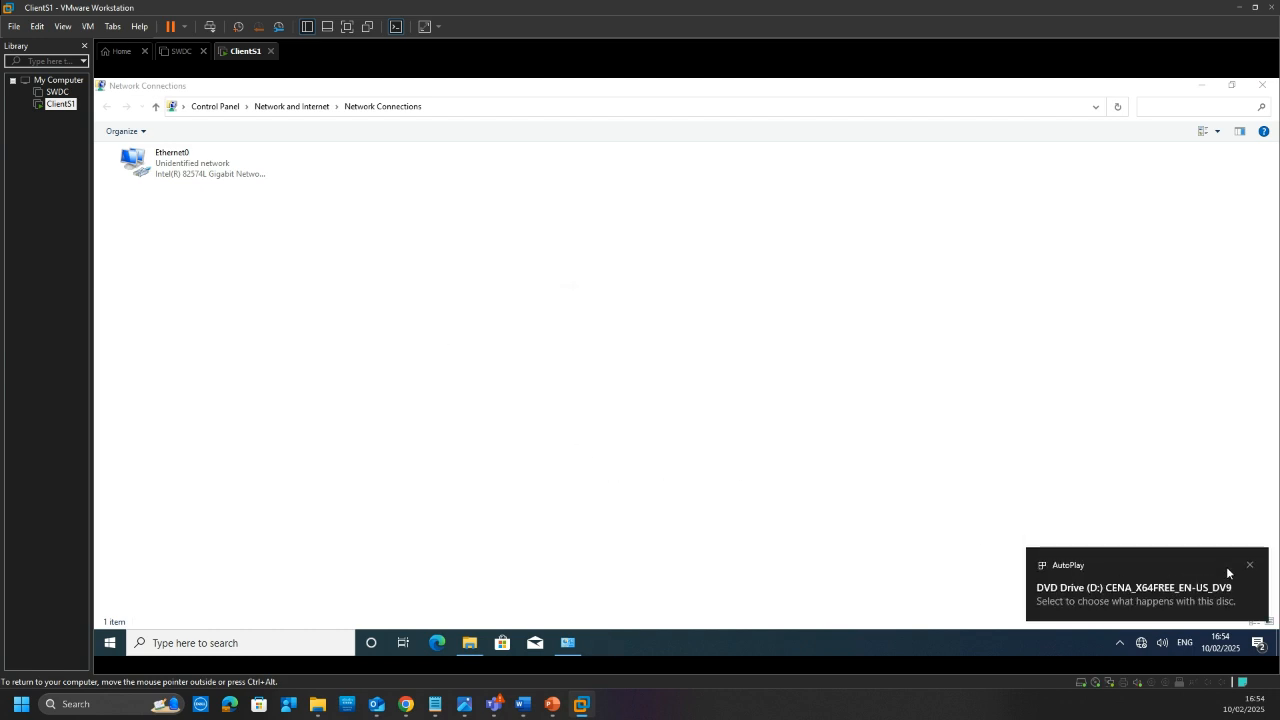
{"action": "left_click", "coordinate": [1249, 567]}
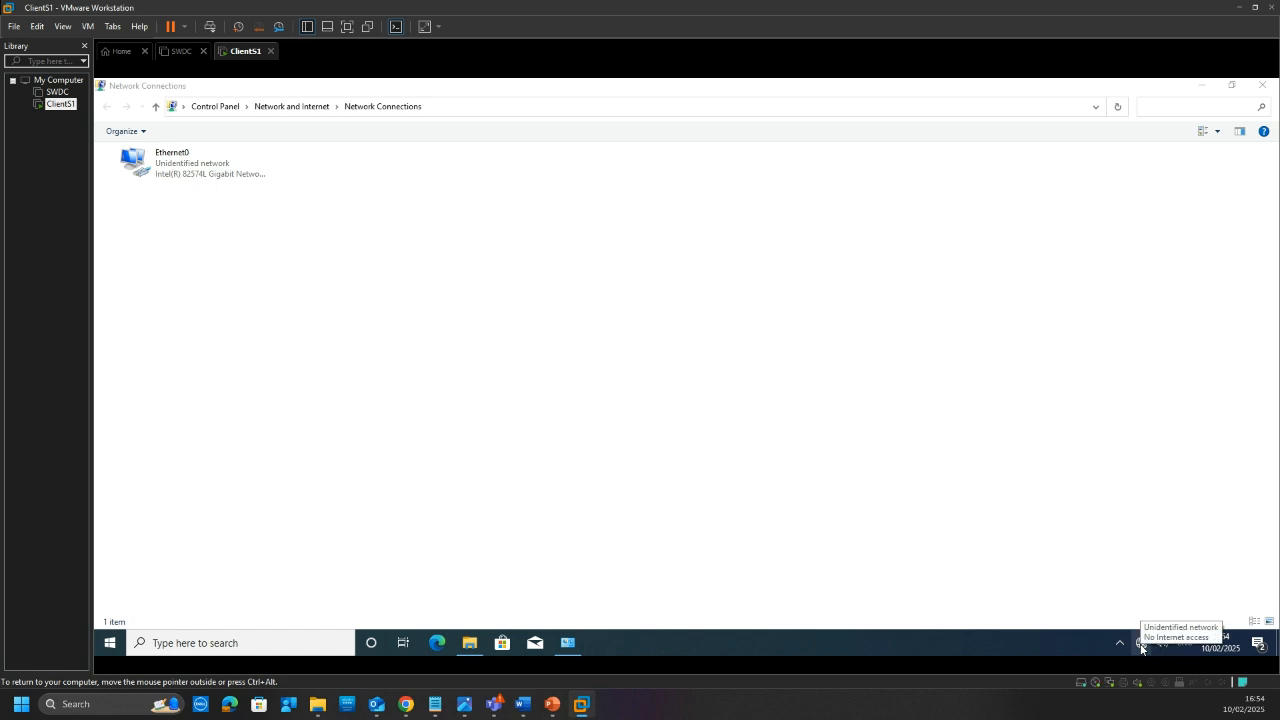
{"action": "right_click", "coordinate": [1141, 647]}
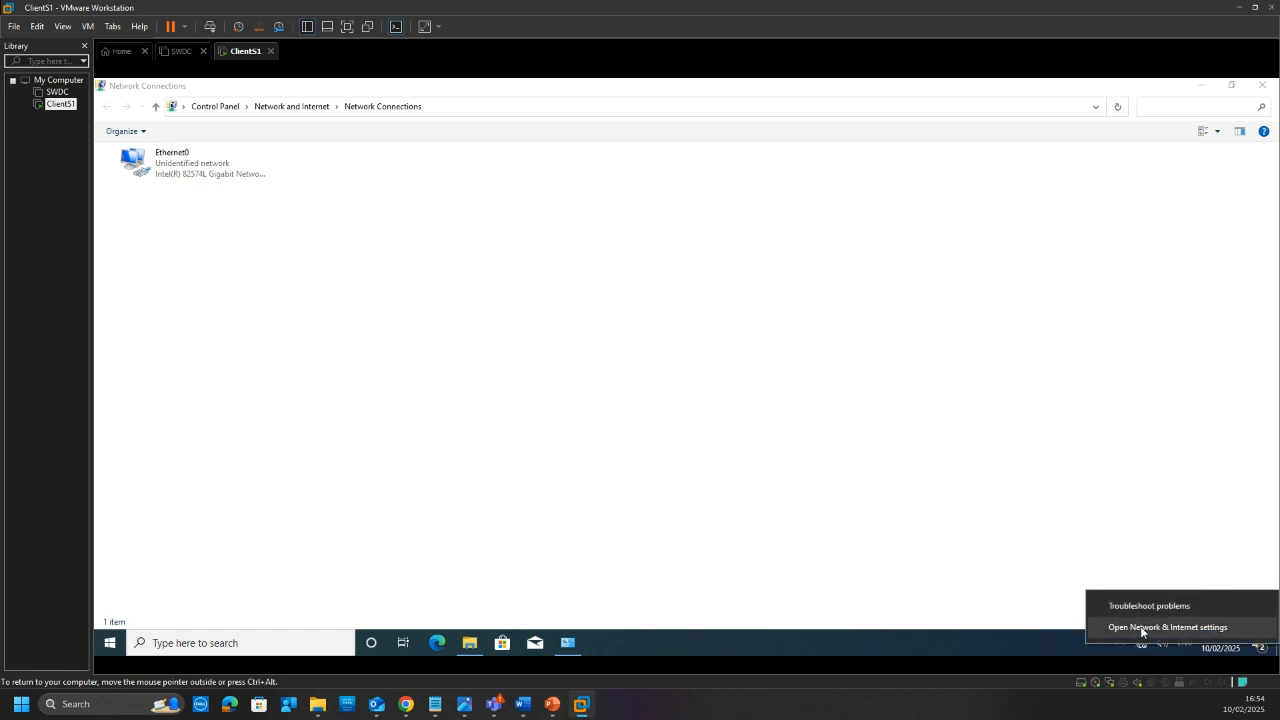
{"action": "left_click", "coordinate": [1150, 627]}
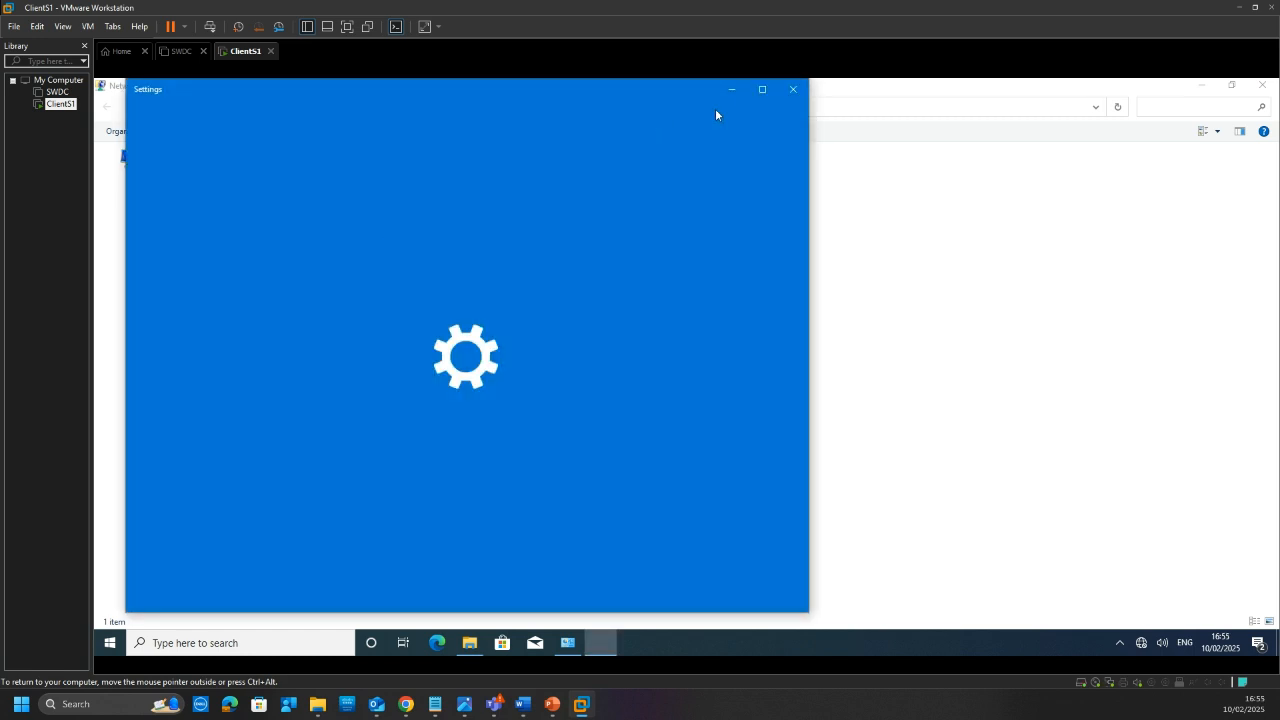
{"action": "left_click", "coordinate": [793, 90]}
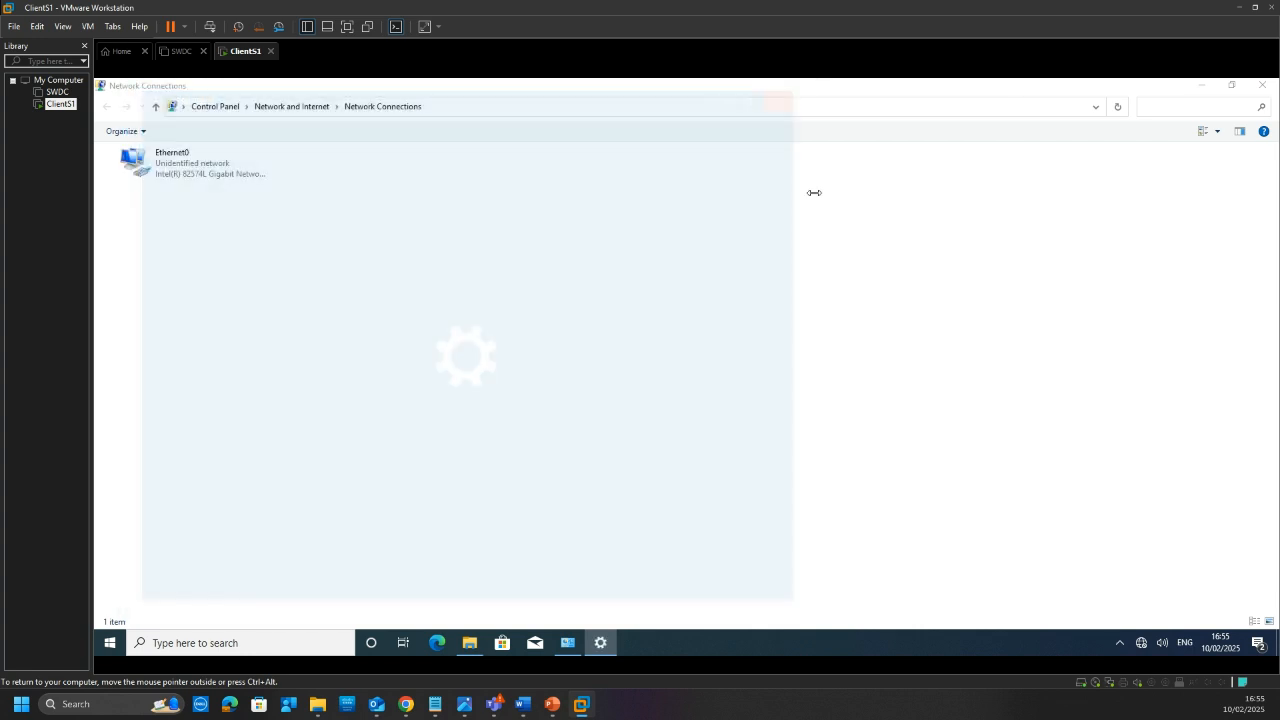
Rename the Ethernet0 network connection to Internal.
{"action": "left_click", "coordinate": [186, 166]}
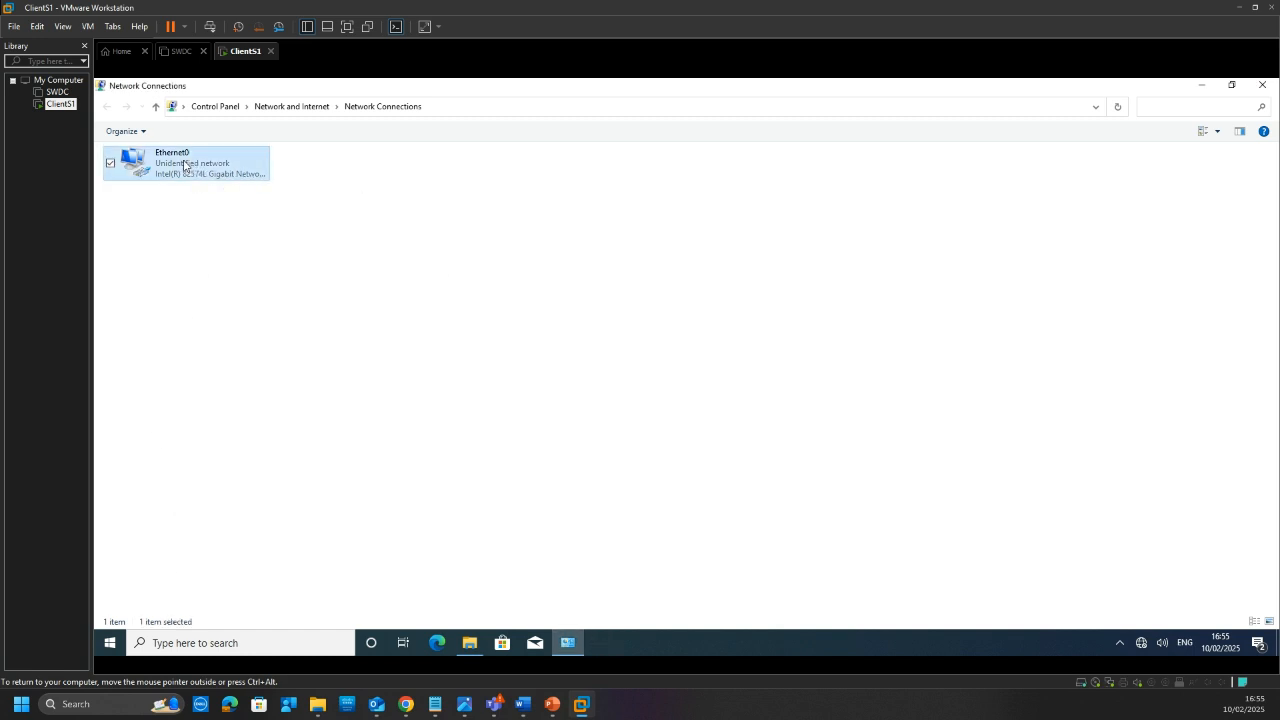
{"action": "right_click", "coordinate": [186, 158]}
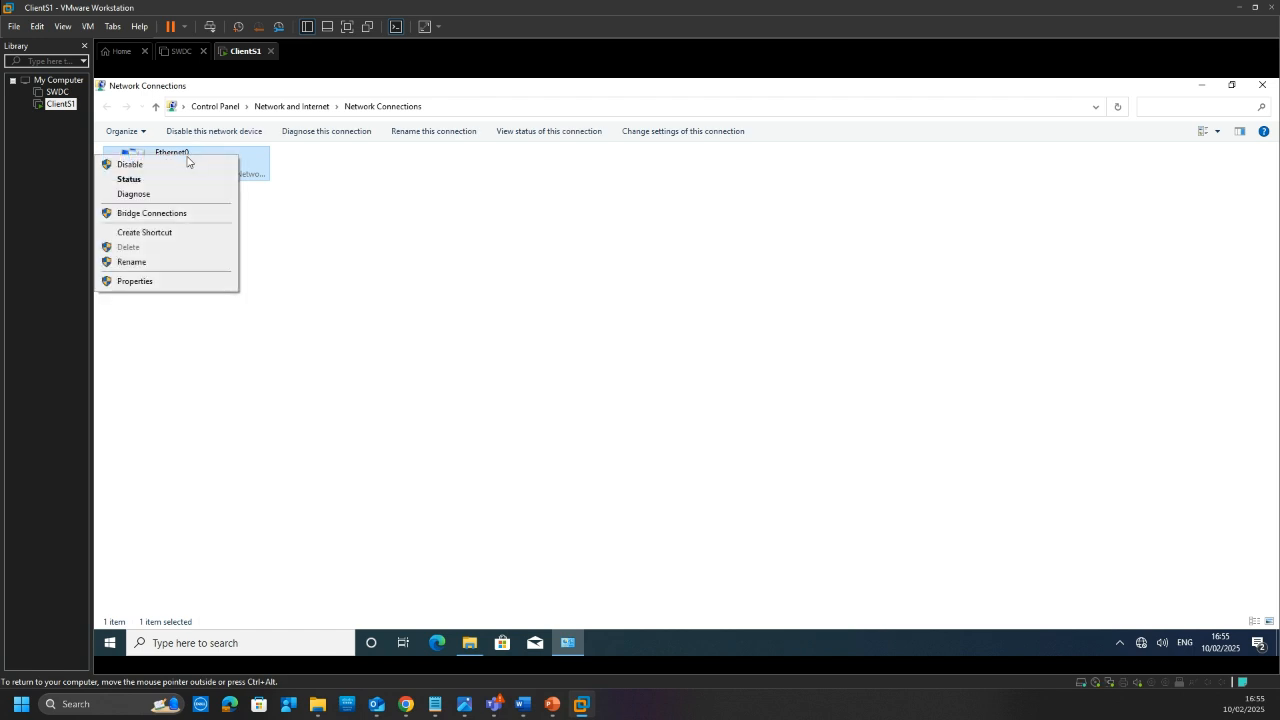
{"action": "left_click", "coordinate": [185, 263]}
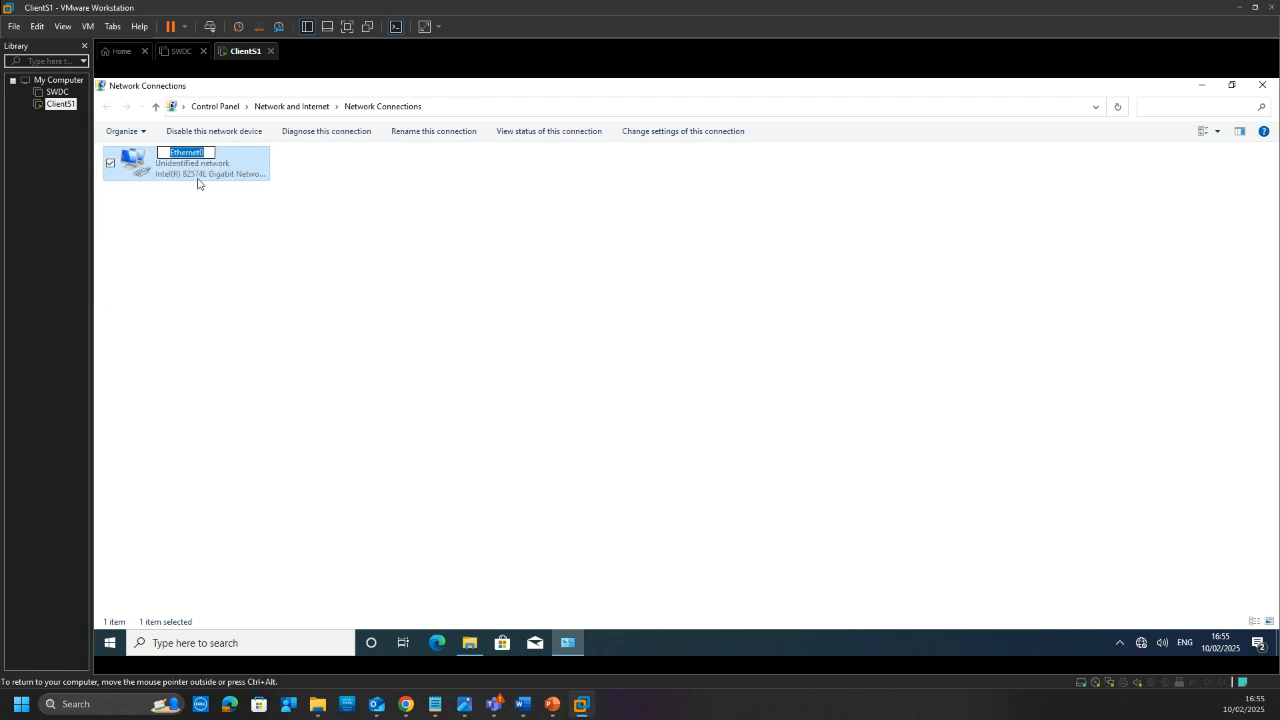
{"action": "type", "text": "Internal"}
{"action": "key", "text": "Return"}
Open the Internet Protocol Version 4 (TCP/IPv4) properties of the Internal connection.
{"action": "right_click", "coordinate": [186, 172]}
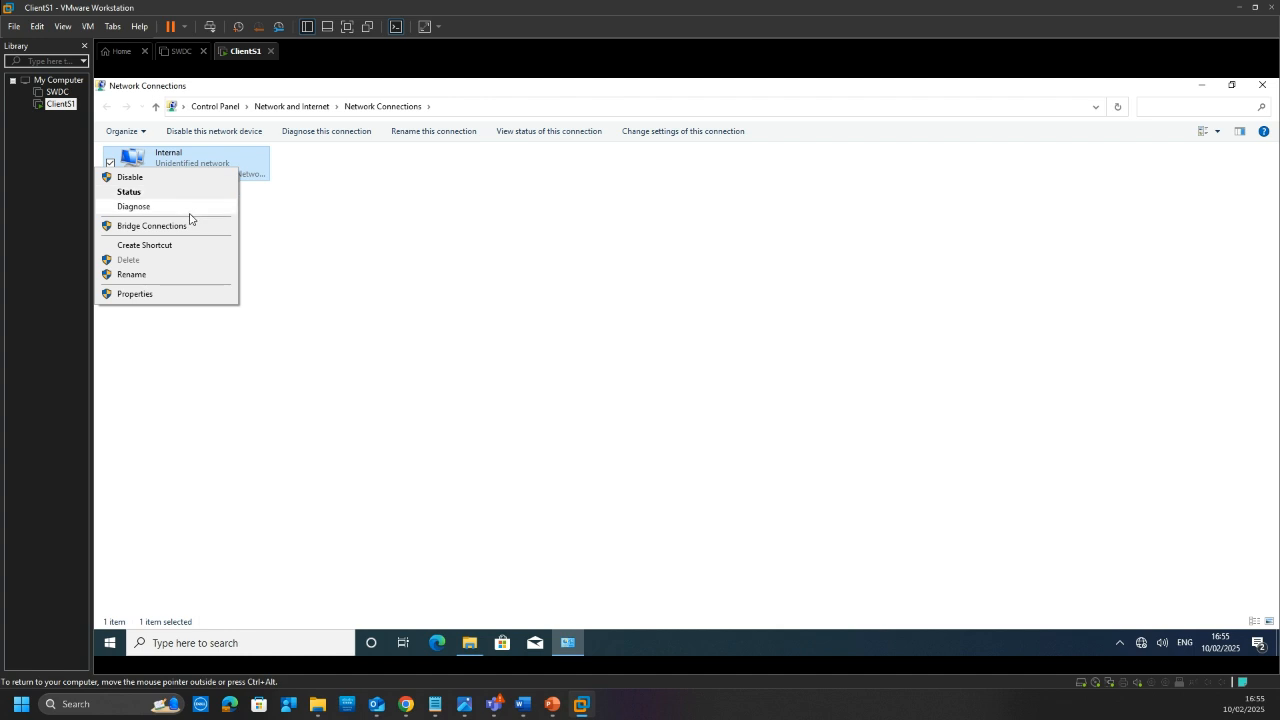
{"action": "left_click", "coordinate": [199, 294]}
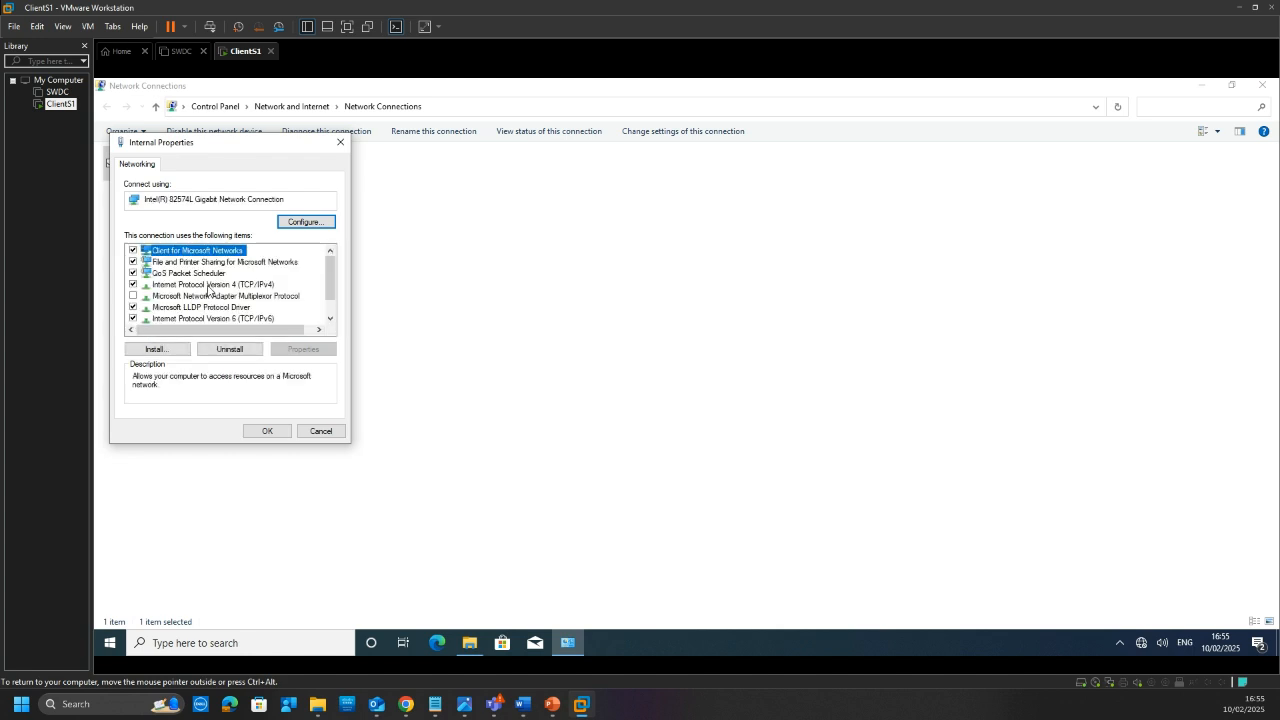
{"action": "left_click", "coordinate": [212, 285]}
{"action": "left_click", "coordinate": [296, 349]}
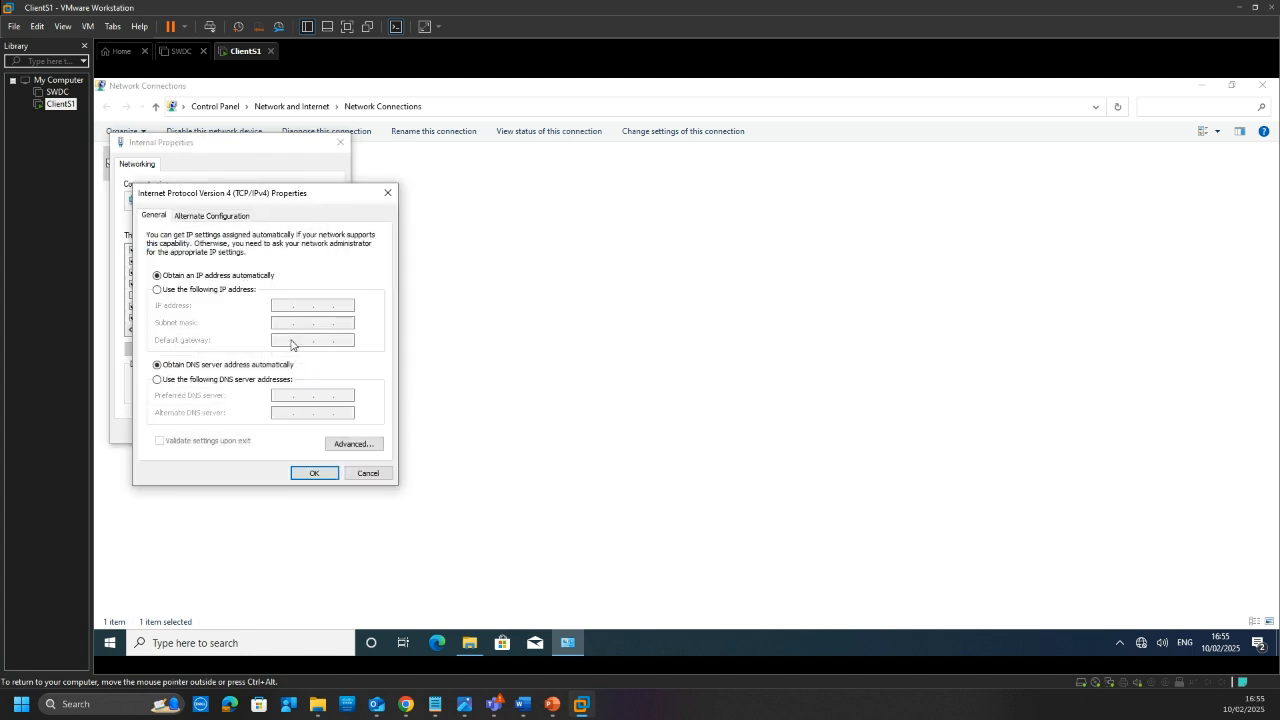
{"action": "mouse_move", "coordinate": [528, 708]}
{"action": "left_click", "coordinate": [615, 640]}
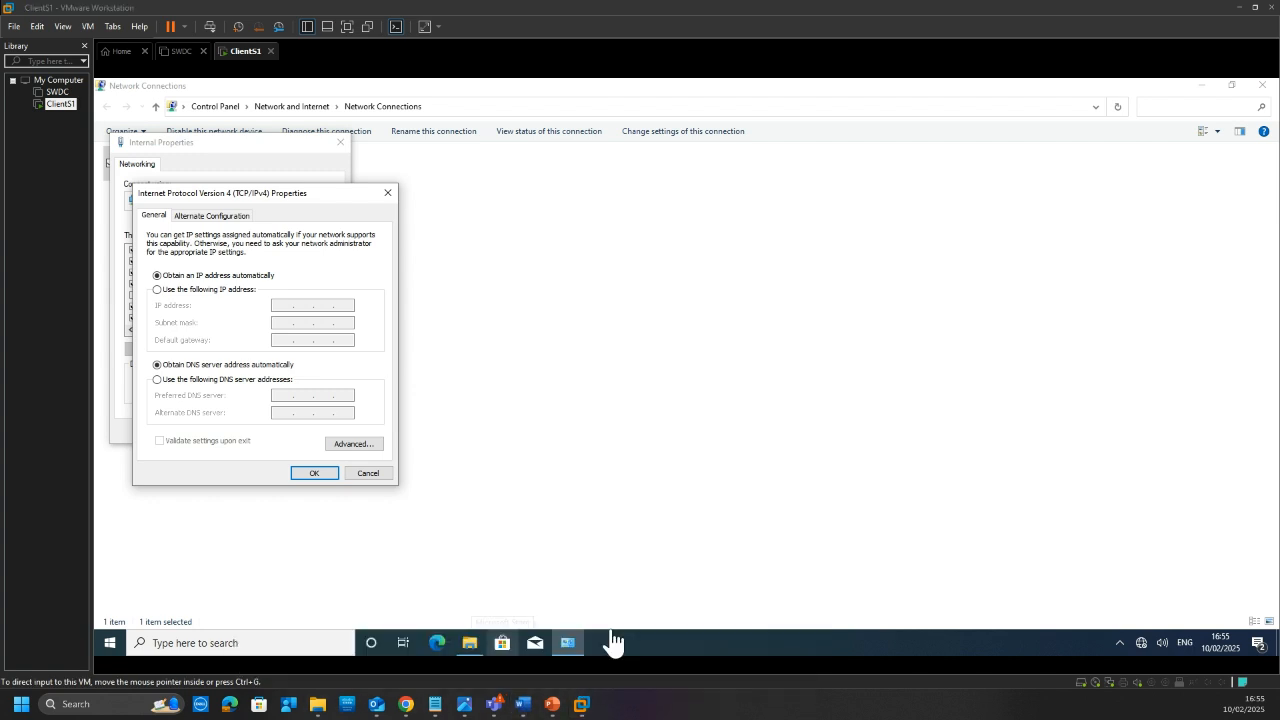